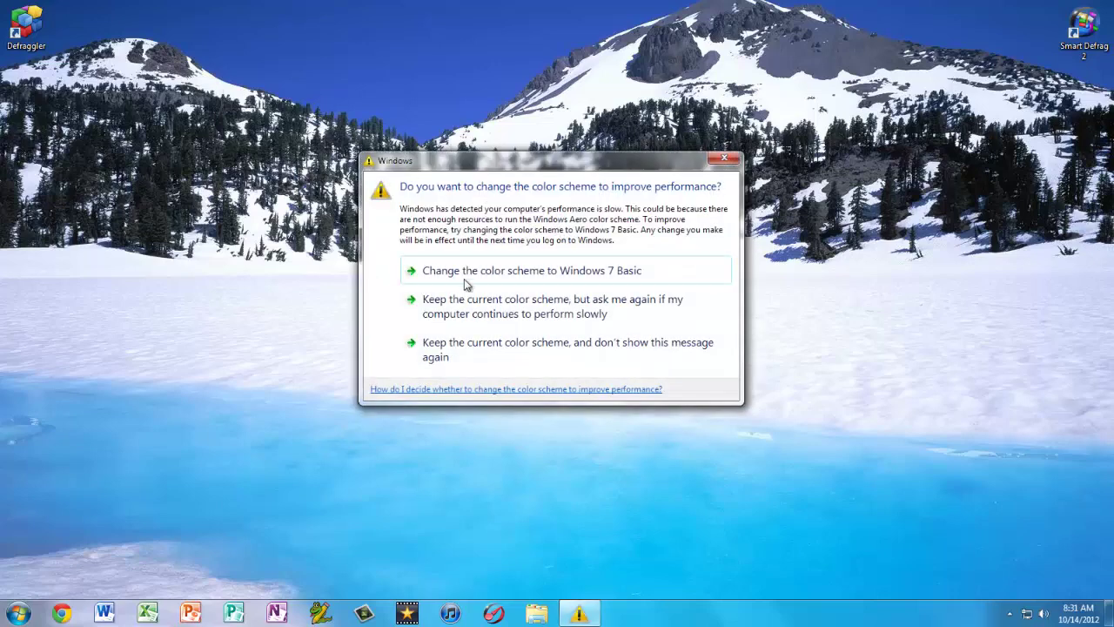
Keep the current colour scheme without showing the prompt again, and select the Defraggler shortcut.
left_click(492, 353)
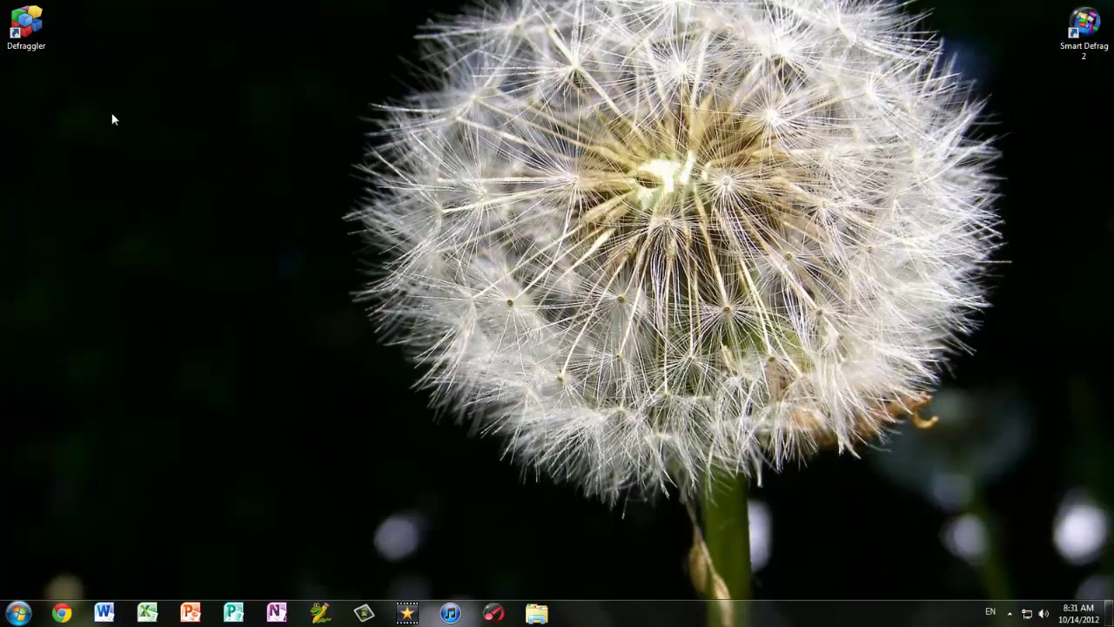
left_click(29, 10)
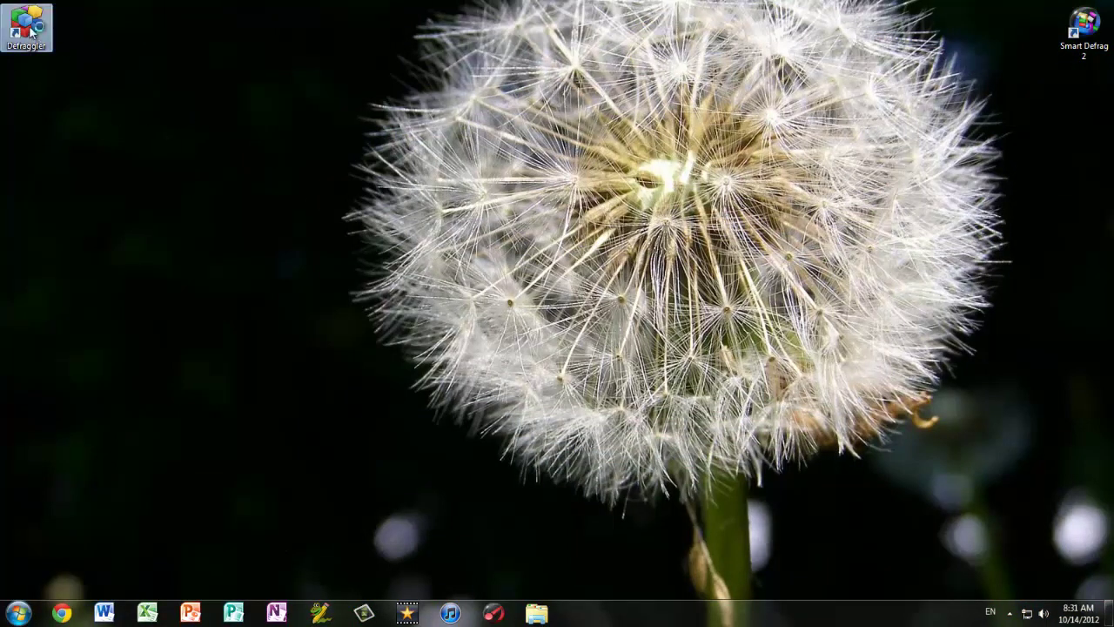
Launch Defraggler, view the MYLINUXLIVE (F:) drive details, then return to OS (C:).
double_click(30, 11)
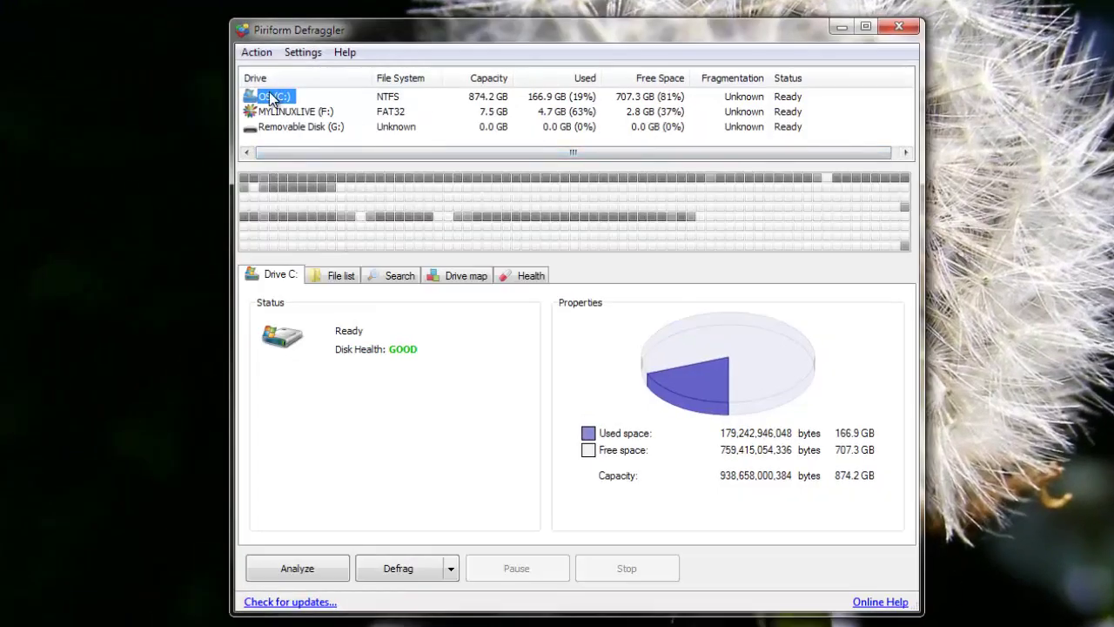
left_click(251, 109)
left_click(250, 97)
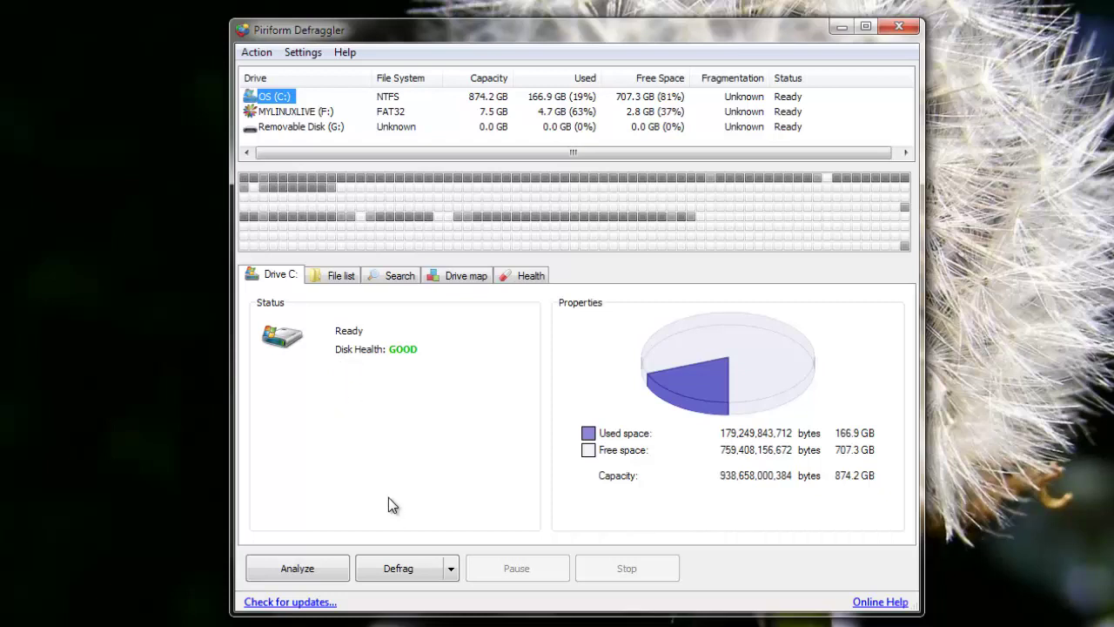
Analyse OS (C:), finding 24% fragmentation, 494 fragmented files and 11,582 fragments.
left_click(298, 567)
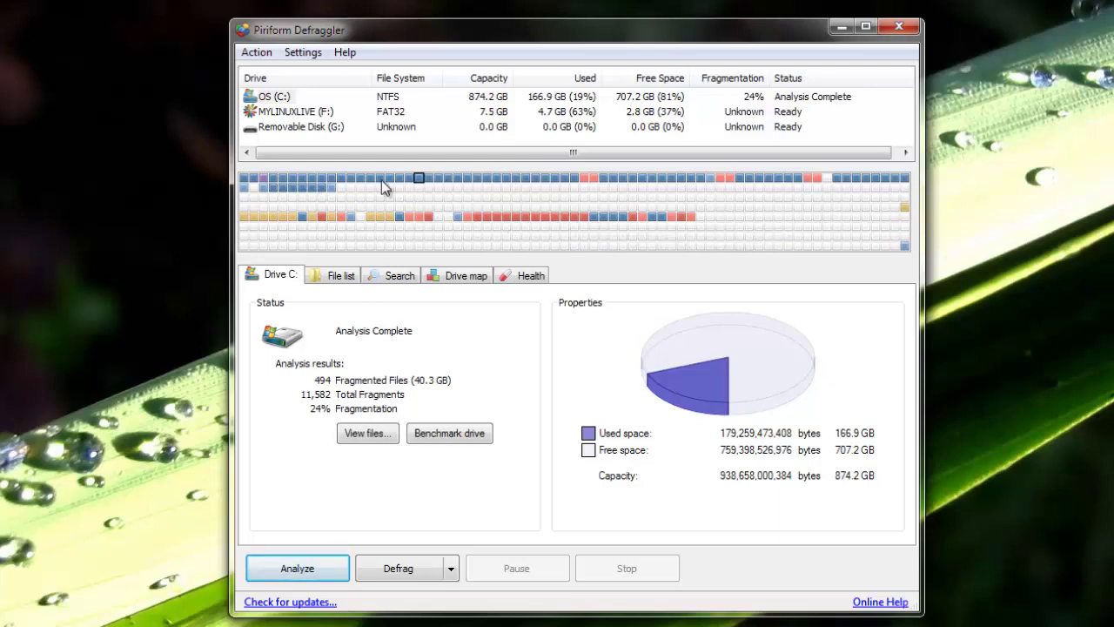
Show the Drive map colour legend, glance at the Defrag mode list, and reselect OS (C:).
left_click(464, 280)
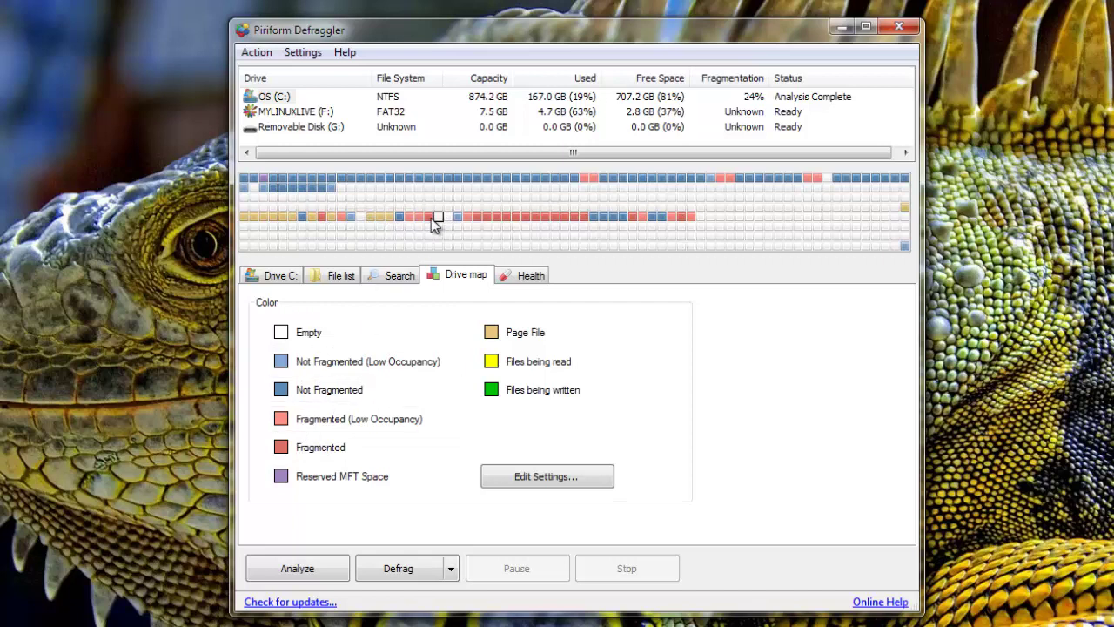
mouse_move(427, 229)
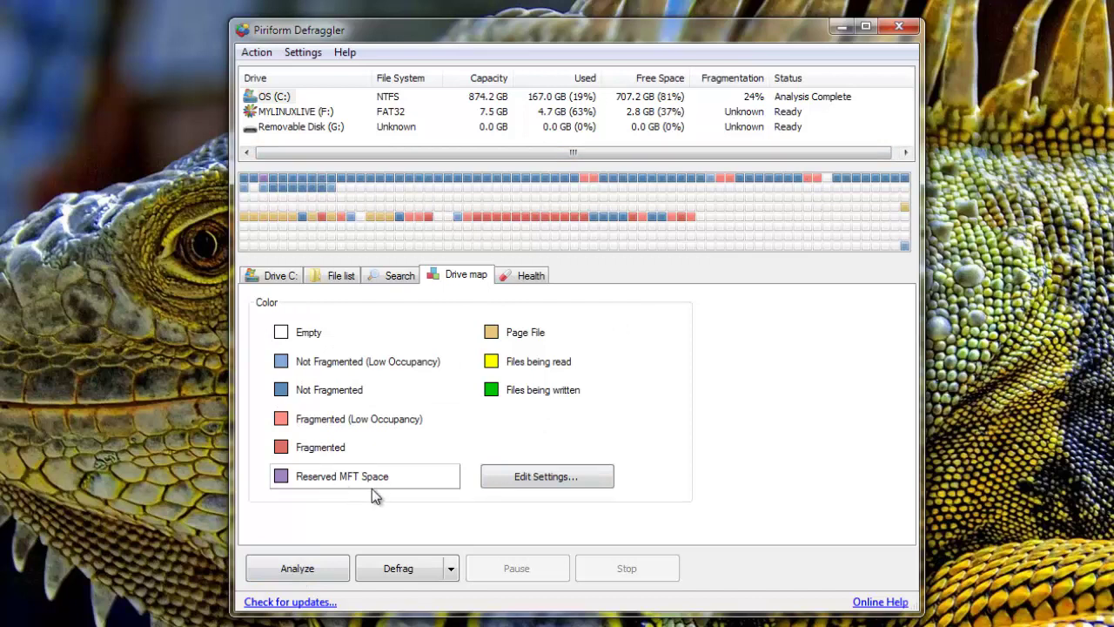
left_click(450, 571)
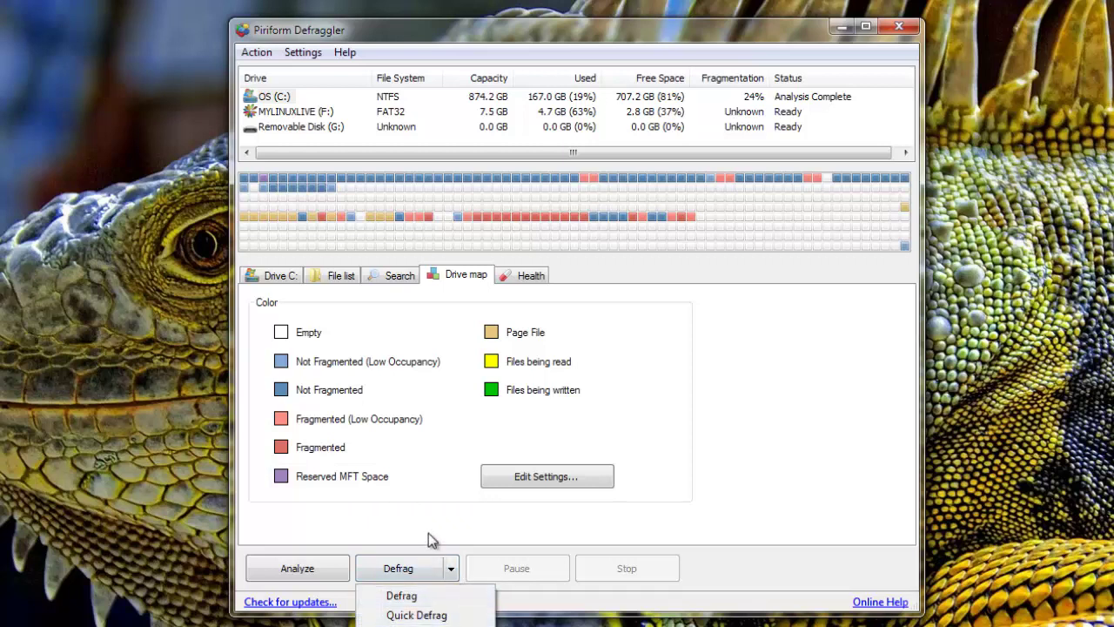
left_click(429, 540)
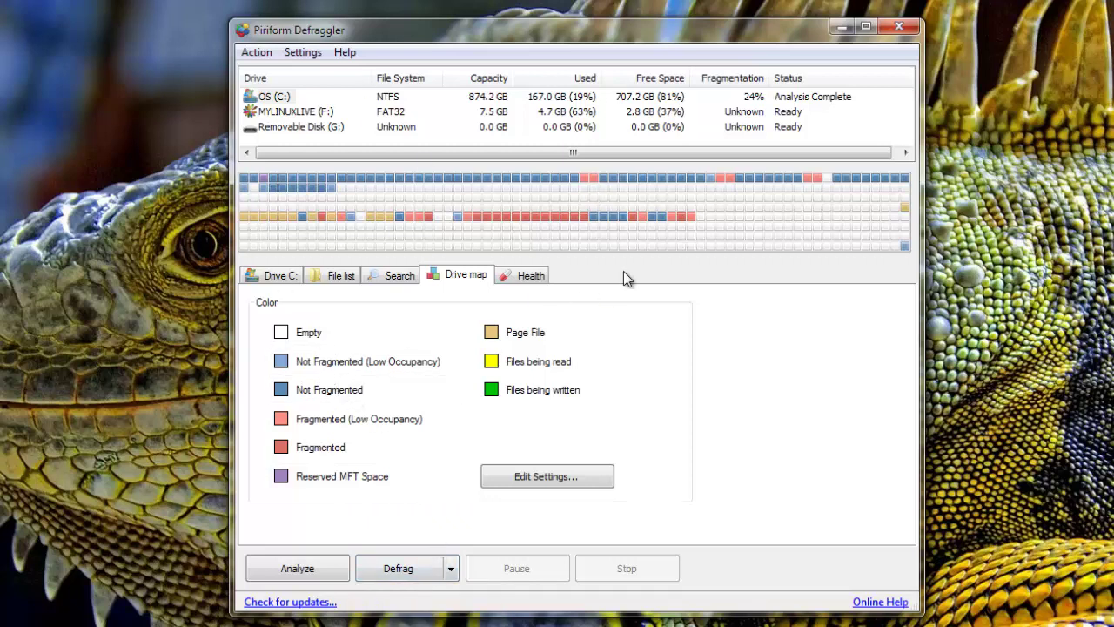
left_click(263, 99)
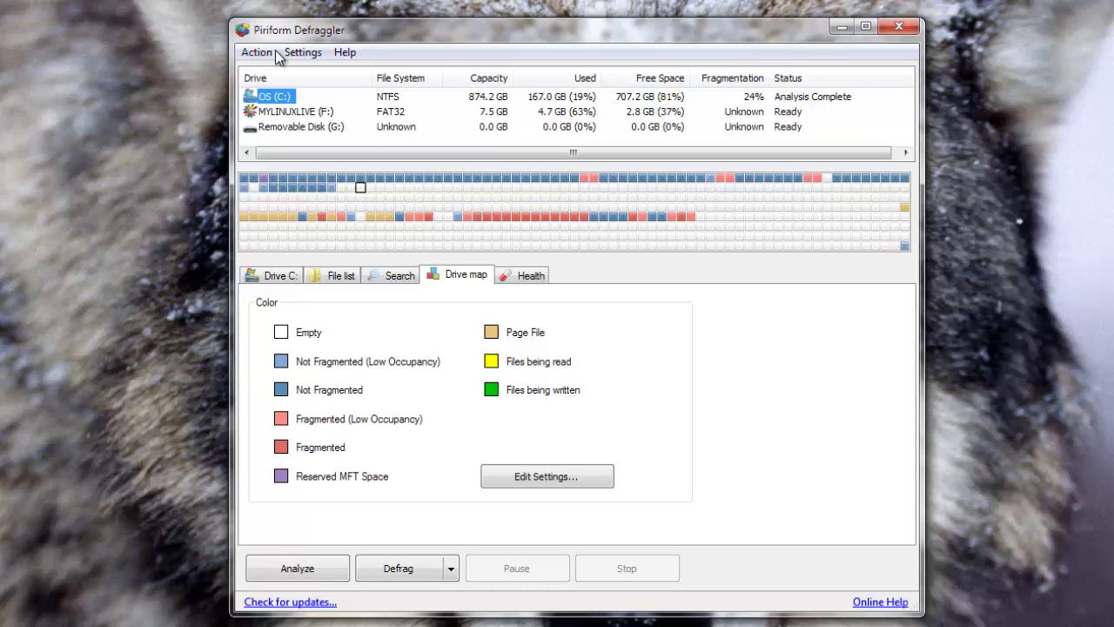
Browse the Settings menu's Boot Time Defrag and Priority submenus.
left_click(302, 54)
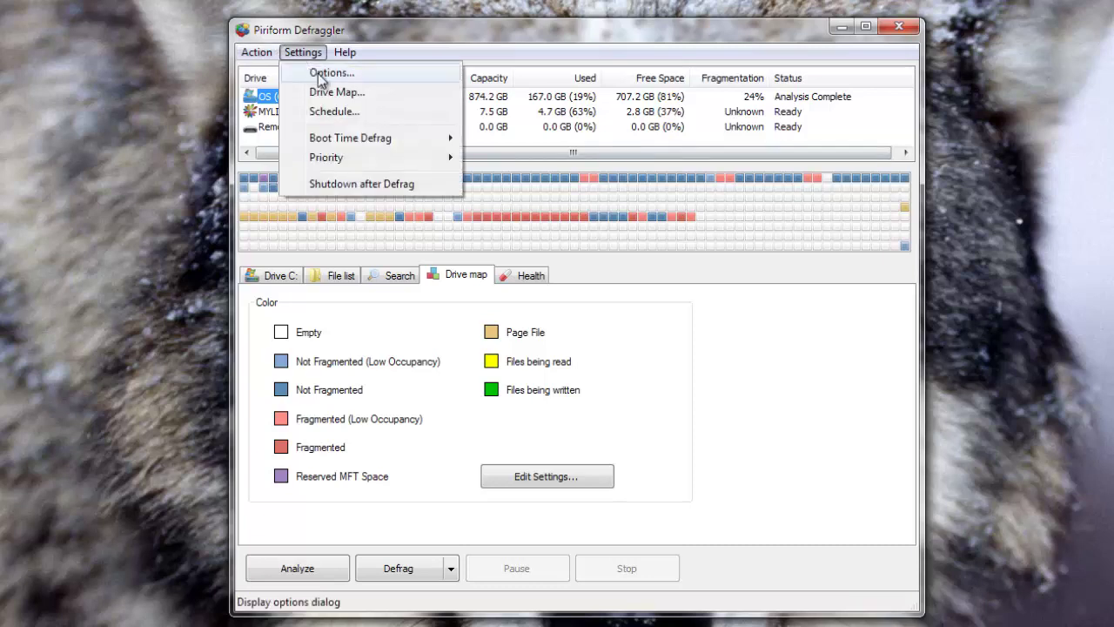
mouse_move(348, 146)
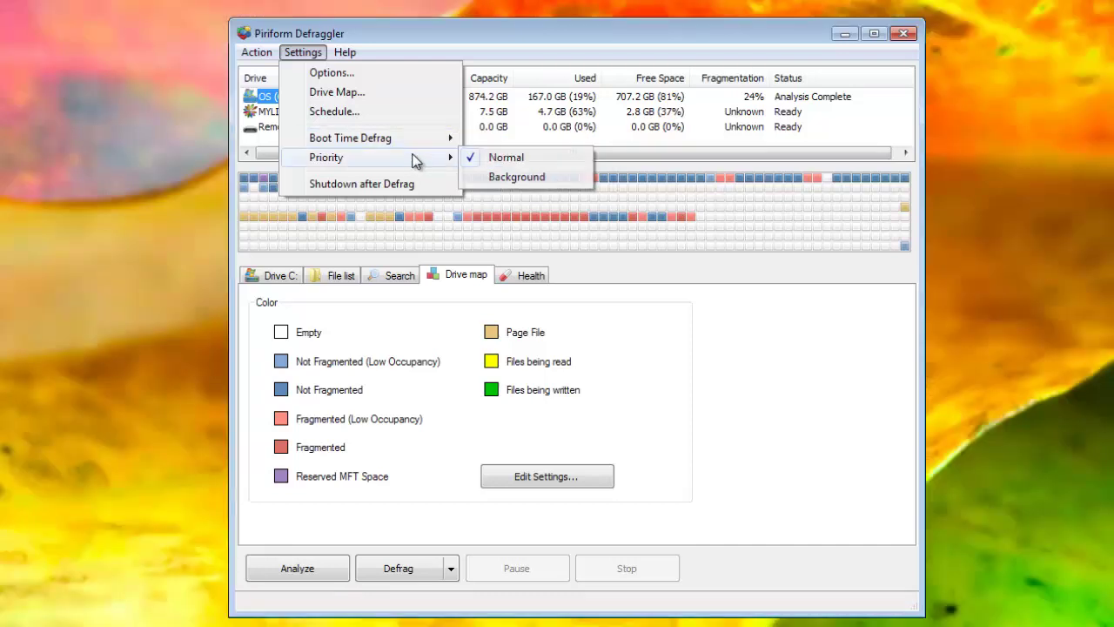
mouse_move(403, 160)
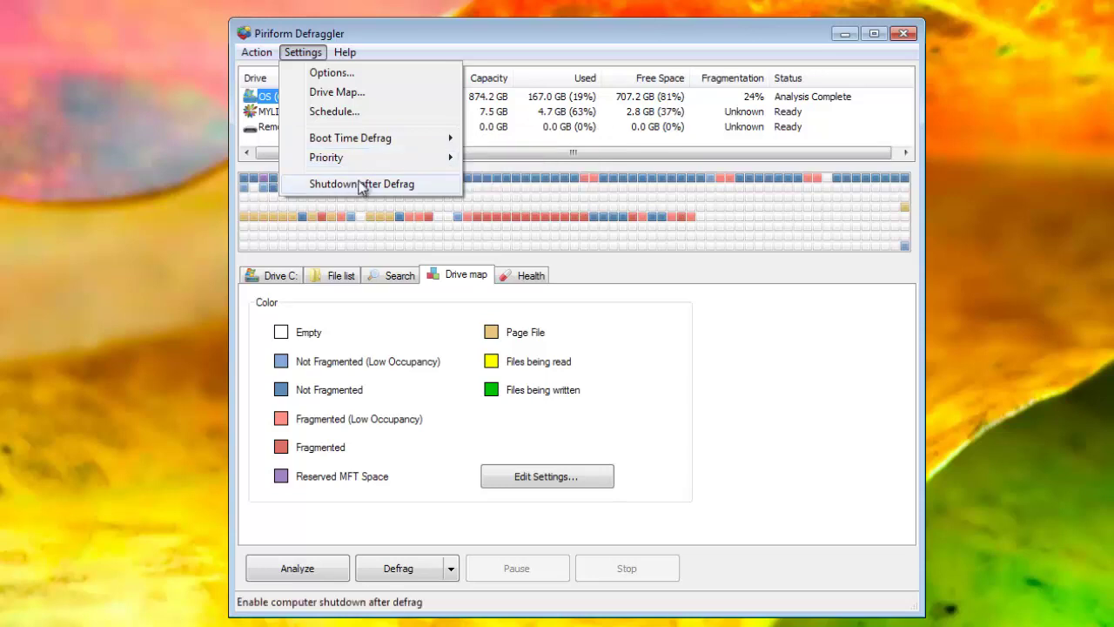
Schedule a one-time defrag for drive C after previewing Weekly and Daily, accepting the past start time.
left_click(336, 111)
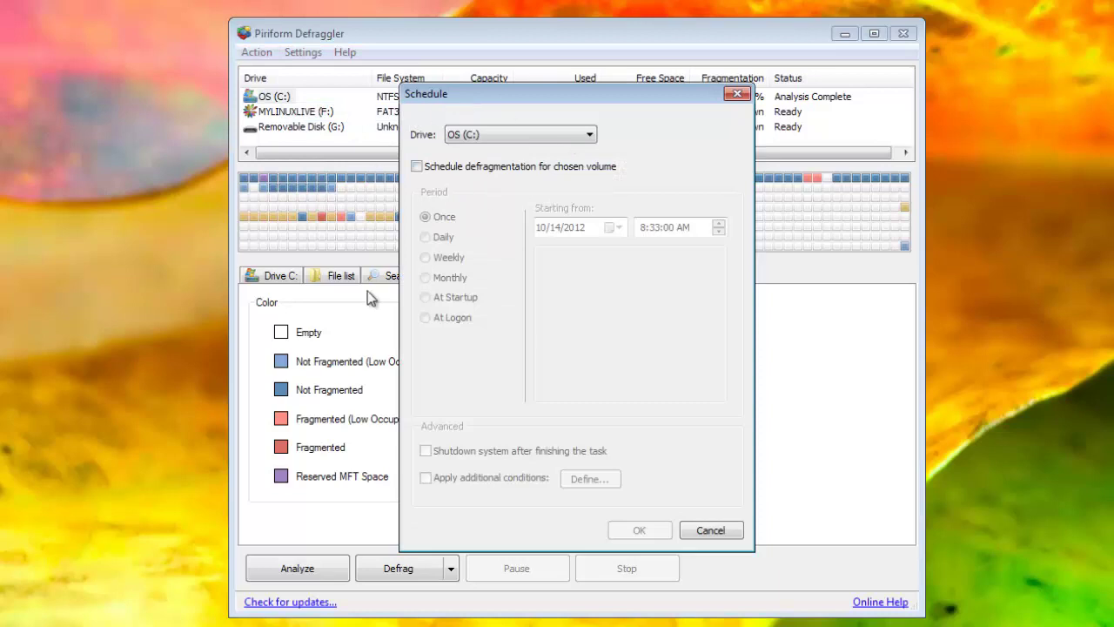
left_click(418, 166)
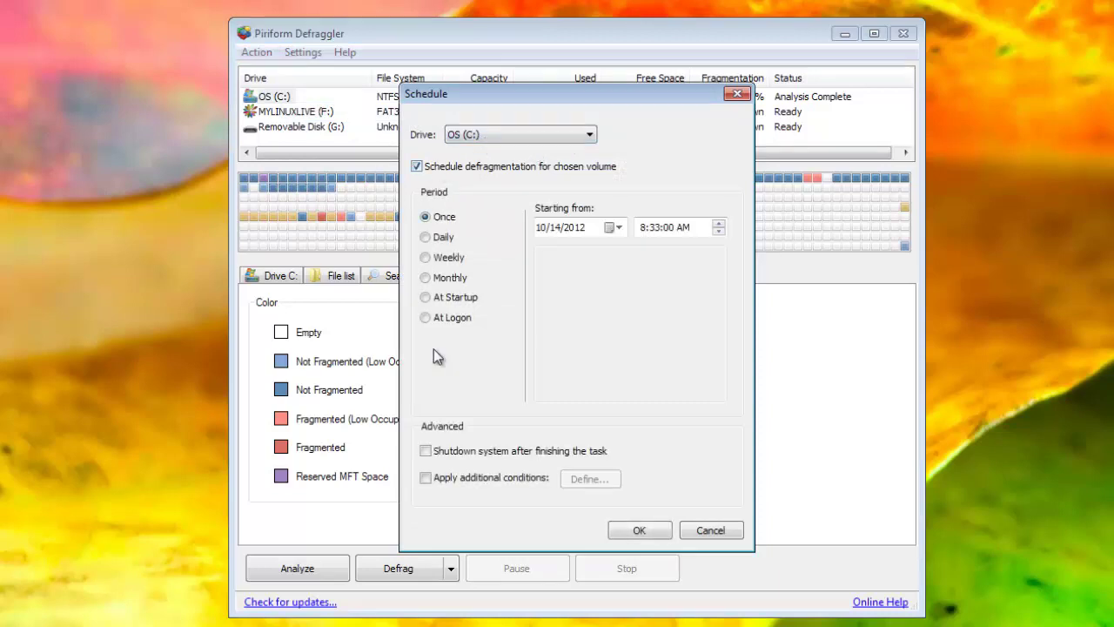
left_click(426, 258)
left_click(424, 236)
left_click(425, 217)
left_click(653, 532)
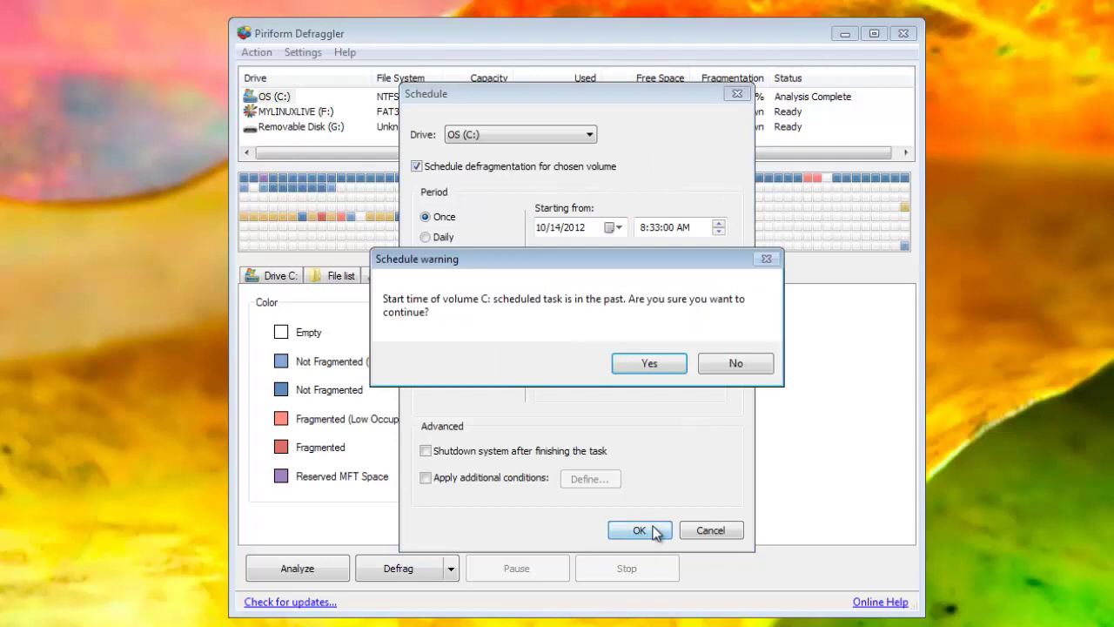
left_click(647, 372)
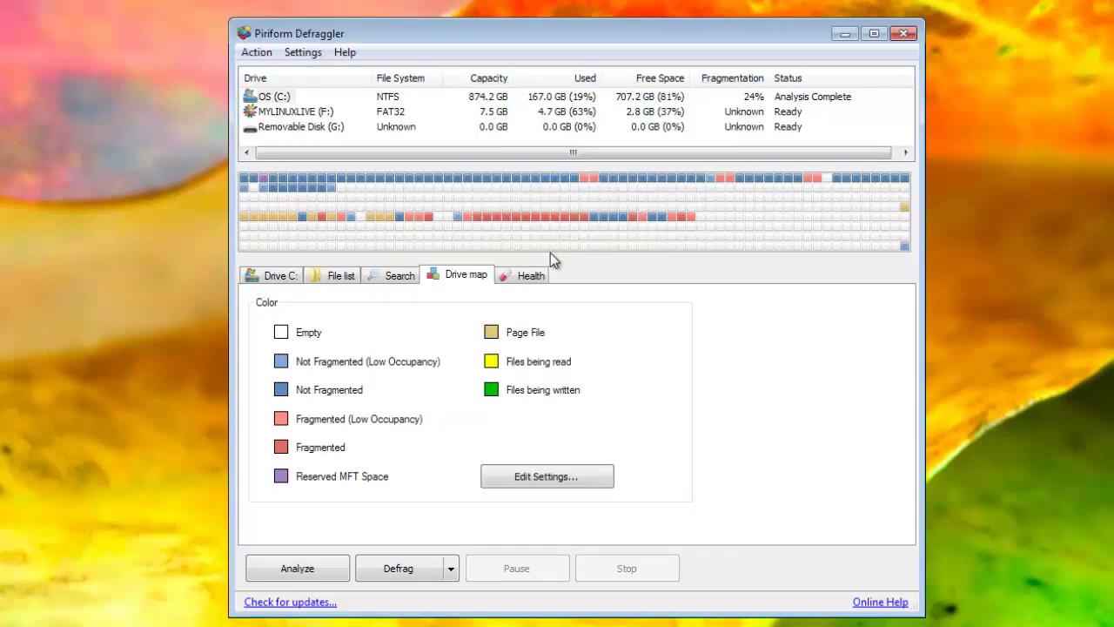
Turn the drive C defrag schedule back off.
left_click(301, 53)
left_click(333, 112)
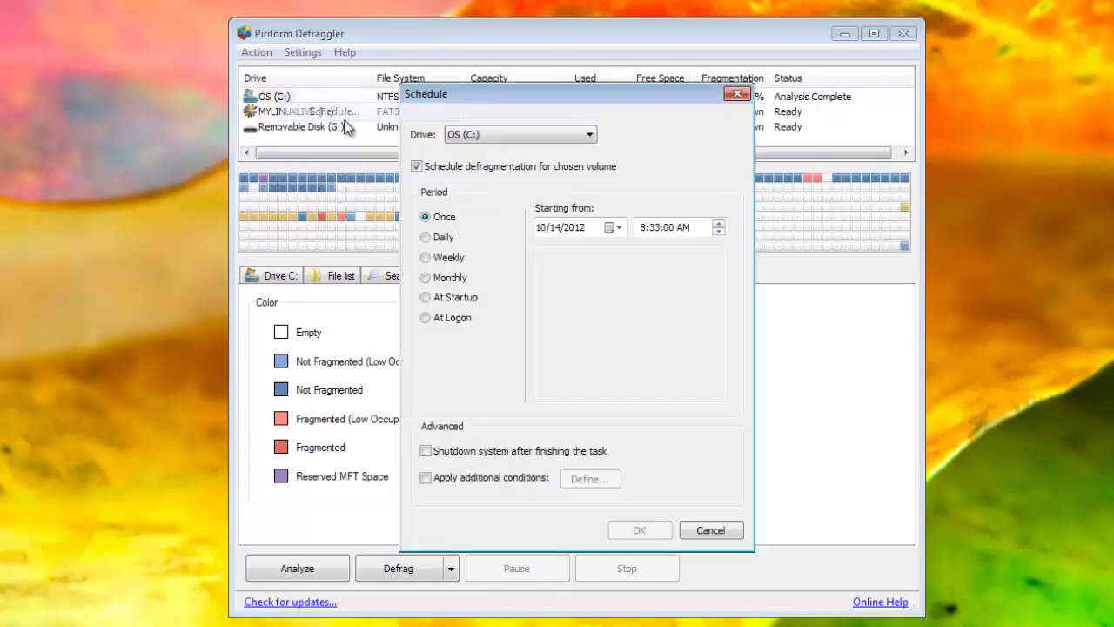
left_click(416, 166)
left_click(645, 530)
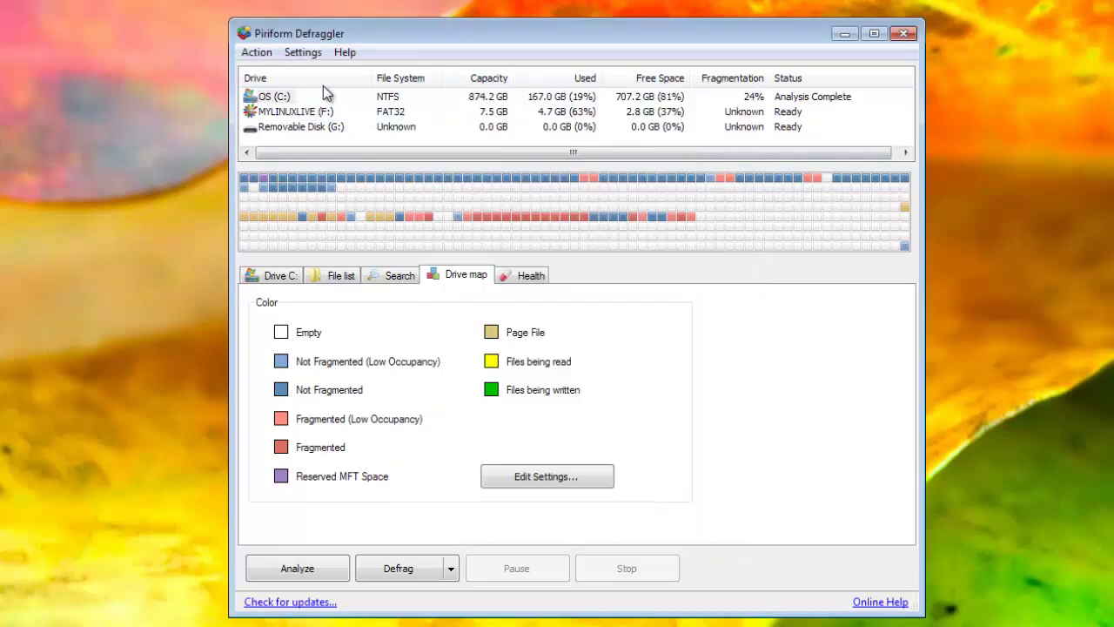
left_click(300, 52)
Toggle 'Move large files to end of drive' on and off in Options, closing unchanged, then view the Action menu.
left_click(320, 70)
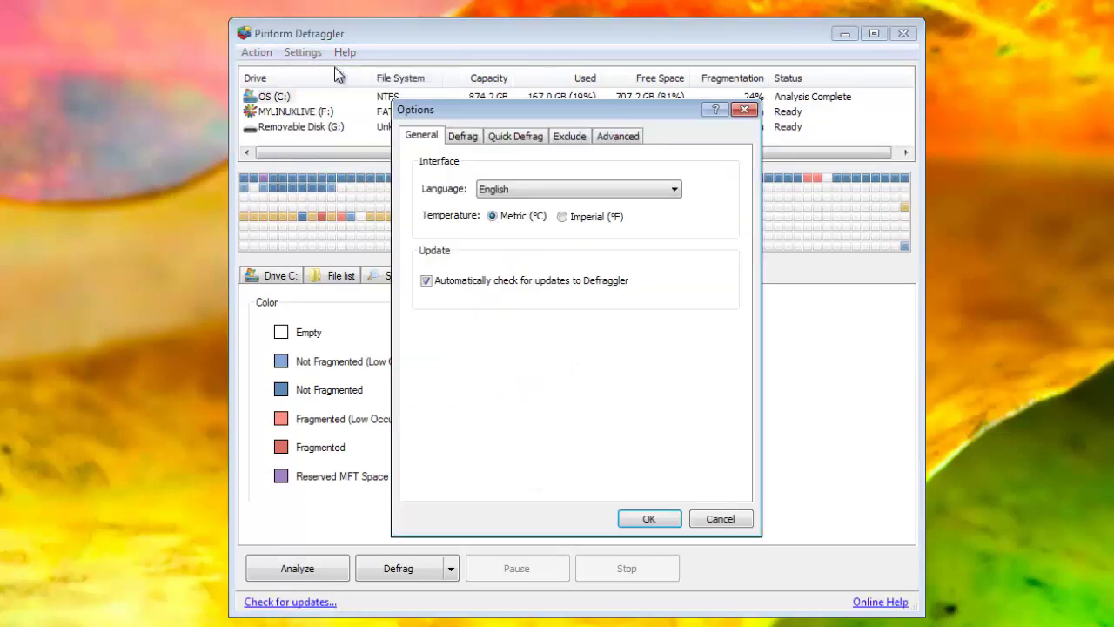
left_click(470, 139)
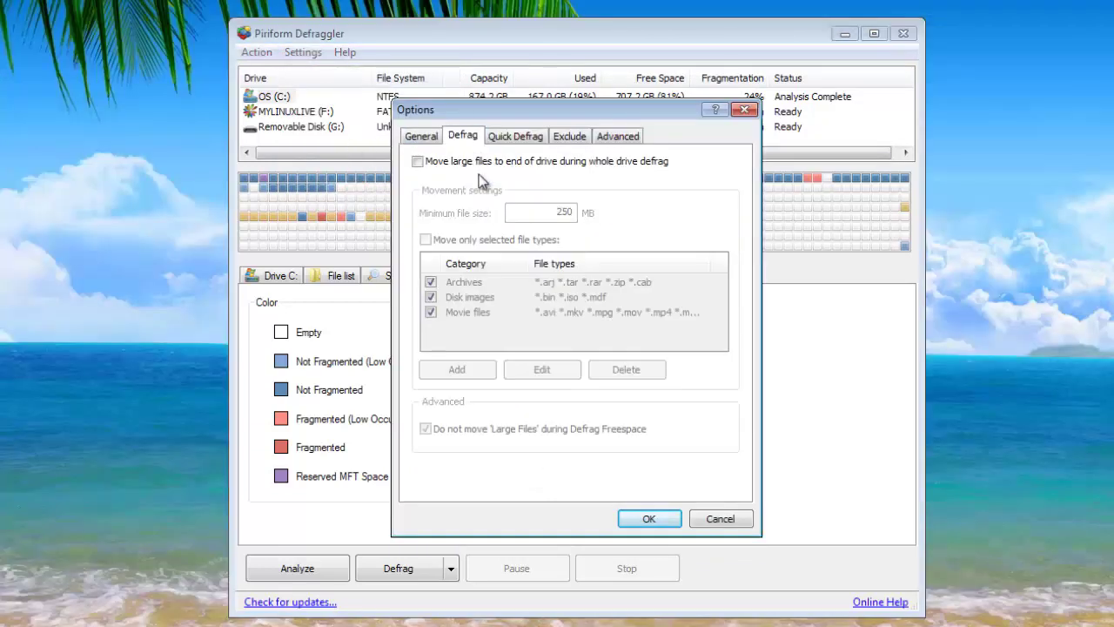
left_click(487, 162)
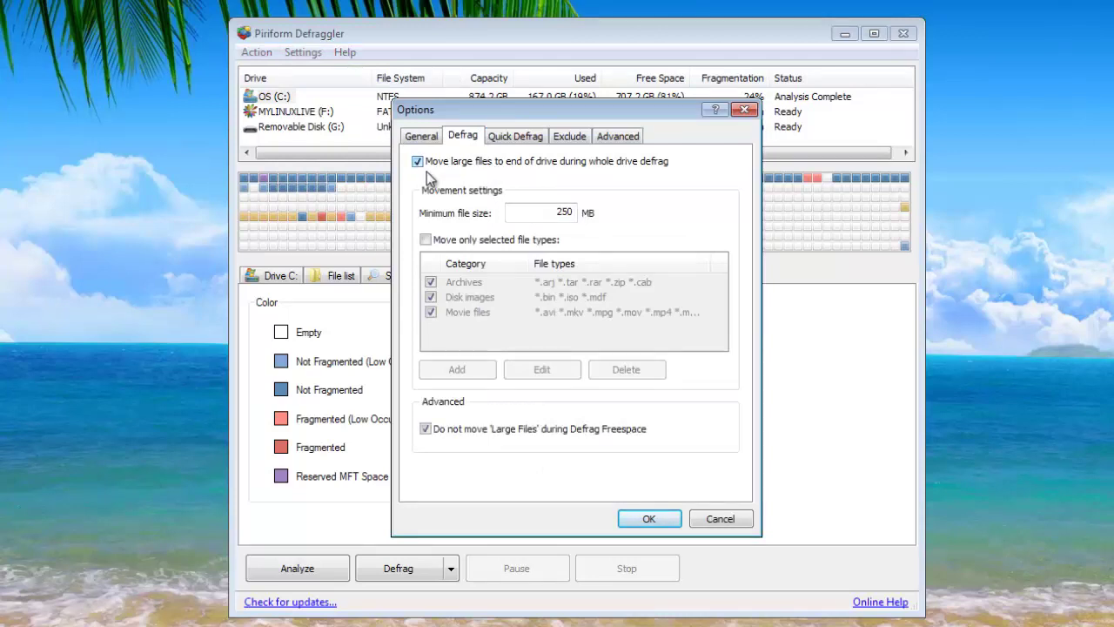
left_click(416, 161)
left_click(647, 519)
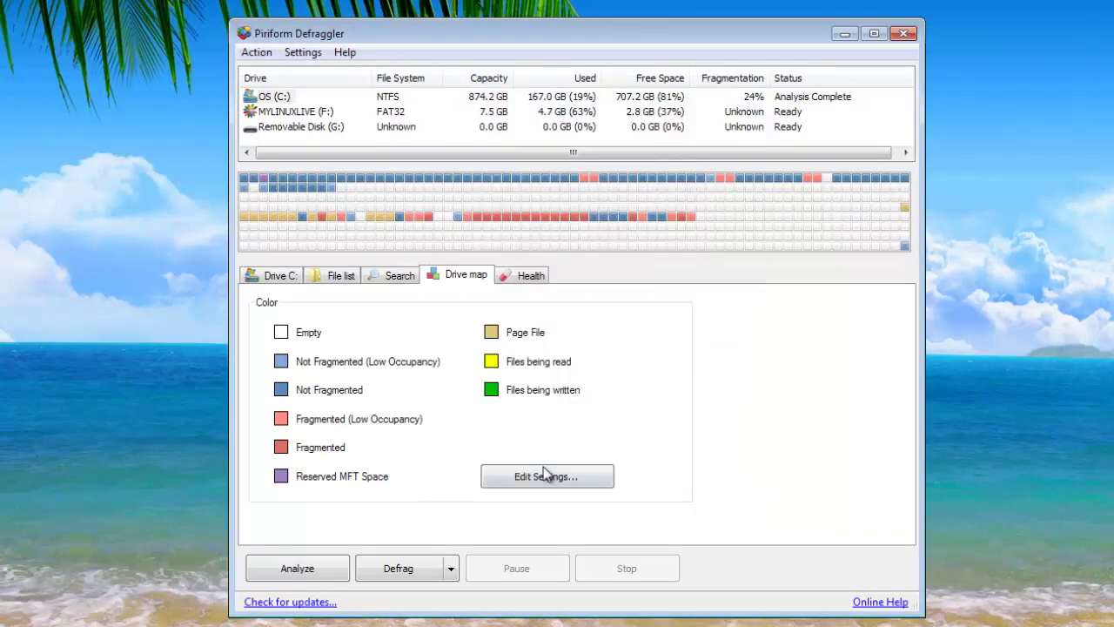
left_click(262, 55)
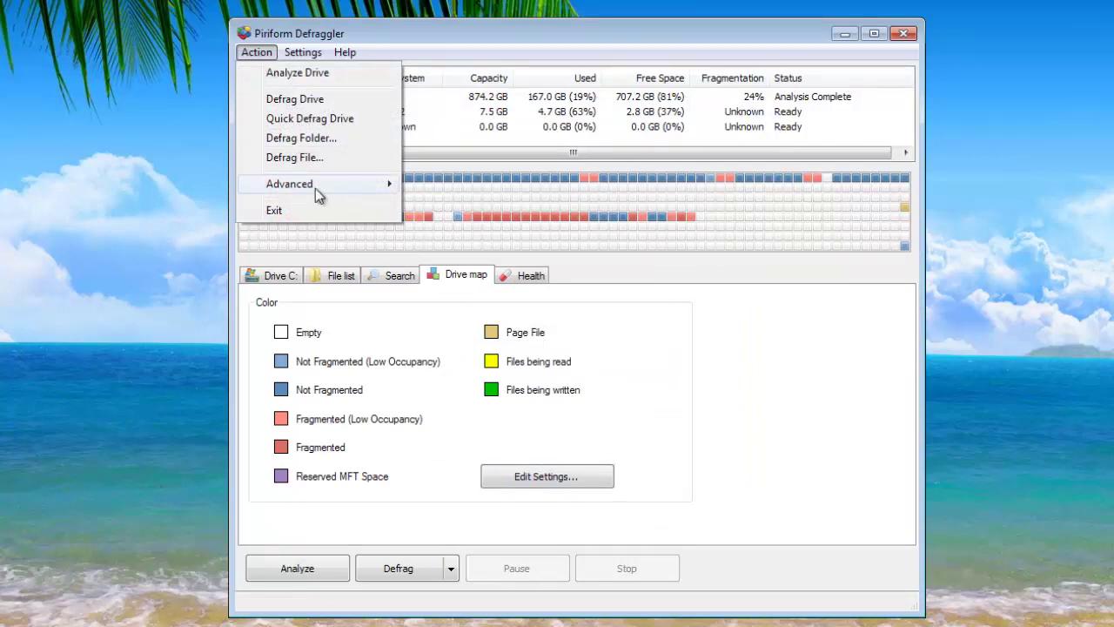
View the Action > Advanced submenu, then dismiss the menu.
mouse_move(312, 188)
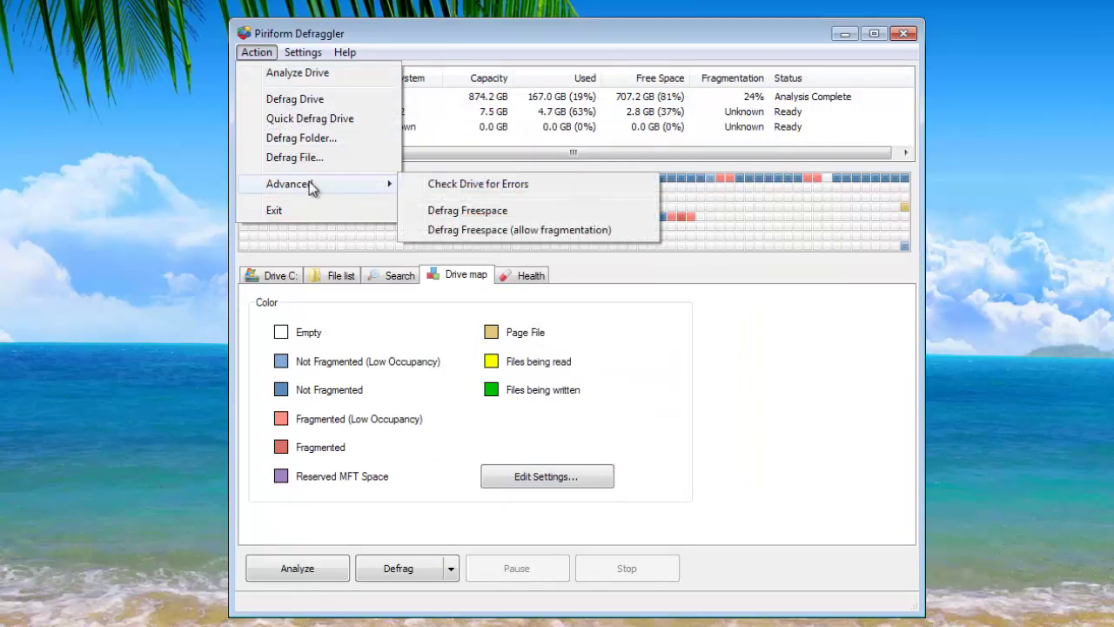
left_click(707, 342)
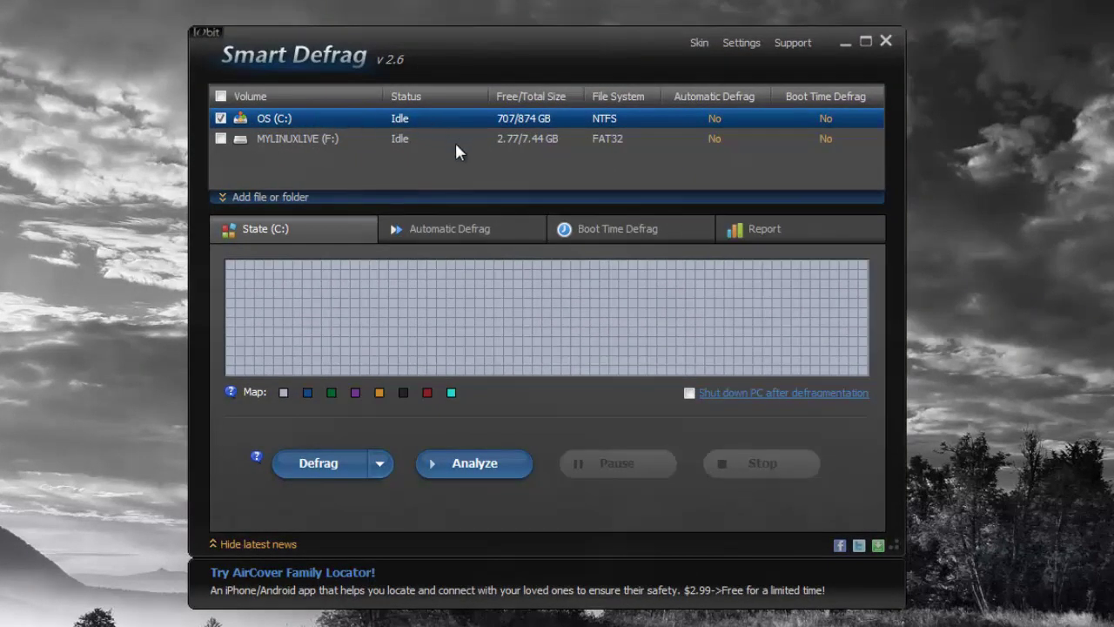
Switch between the MYLINUXLIVE (F:) and OS (C:) volumes, ending on OS (C:).
left_click(266, 136)
left_click(264, 118)
left_click(315, 137)
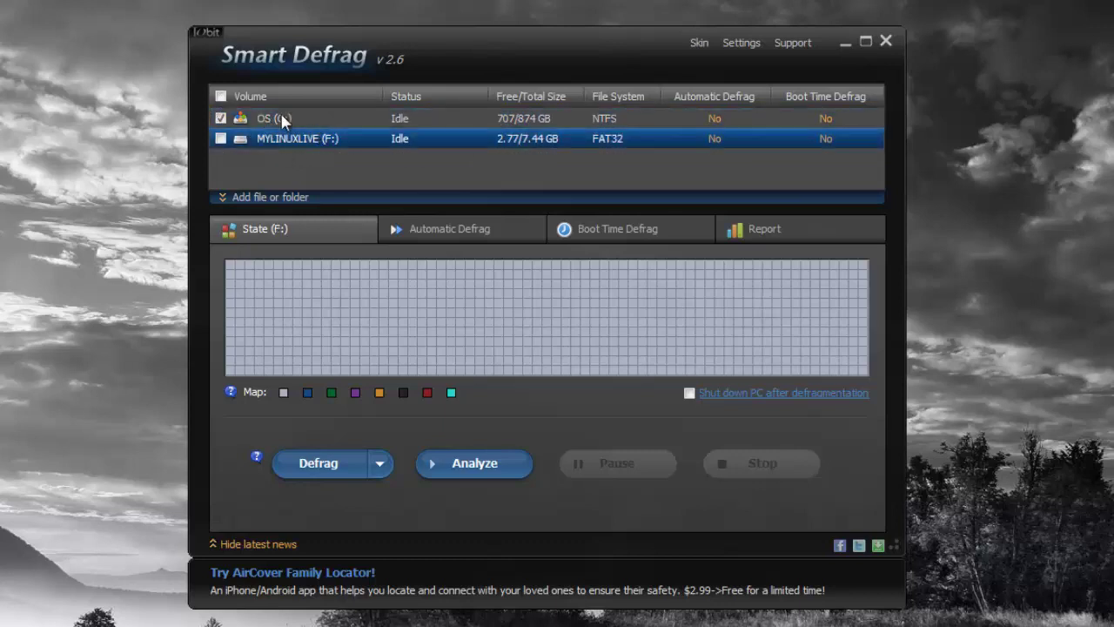
left_click(279, 120)
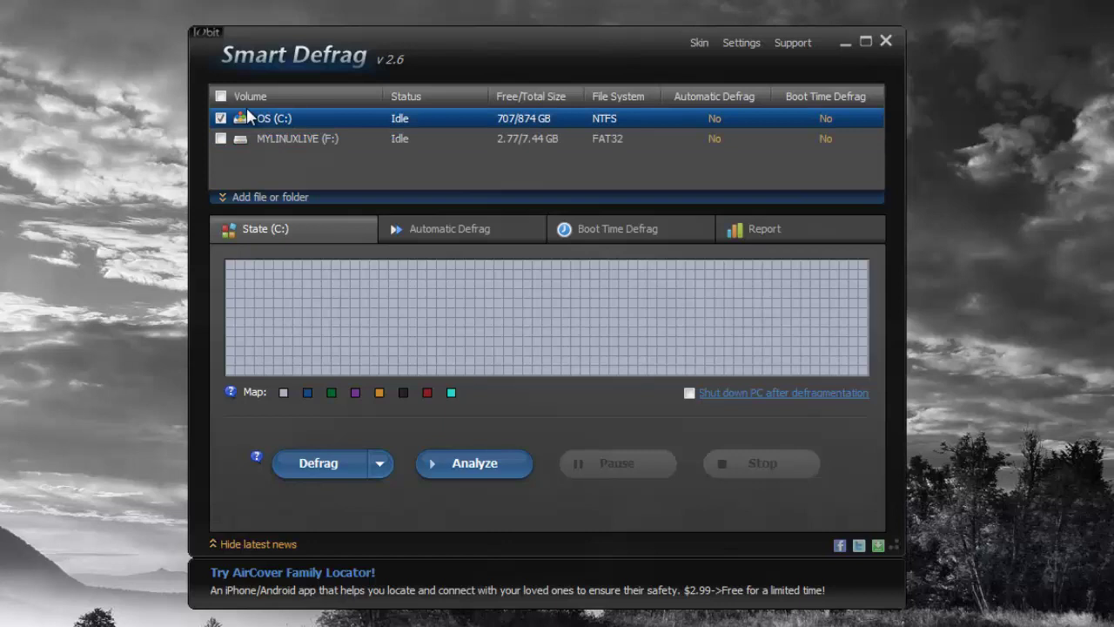
Toggle Automatic and Boot Time Defrag for OS (C:) on and off, leaving both at No.
left_click(719, 122)
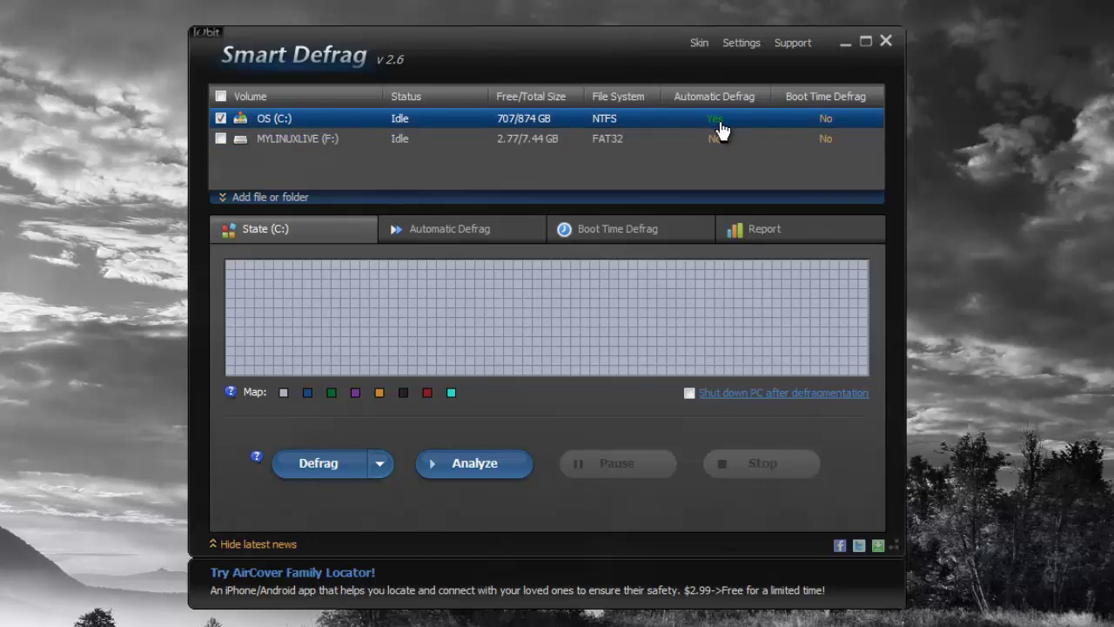
left_click(826, 122)
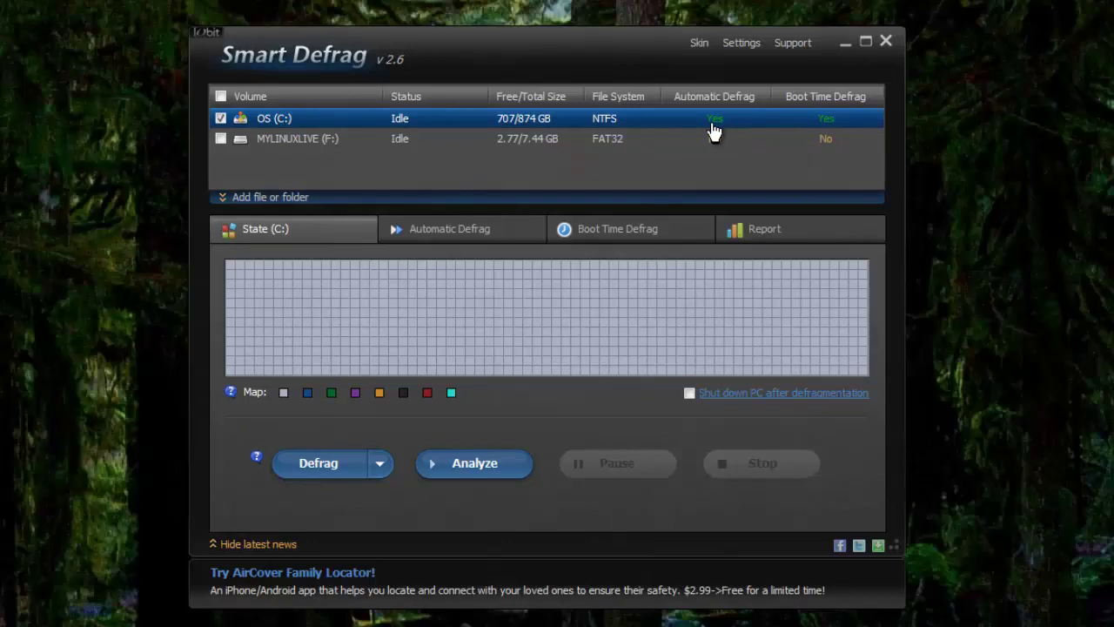
left_click(712, 122)
left_click(713, 124)
left_click(823, 126)
left_click(715, 130)
left_click(825, 123)
Turn on automatic defrag for C:, open and cancel its configuration, then turn it off again.
left_click(430, 228)
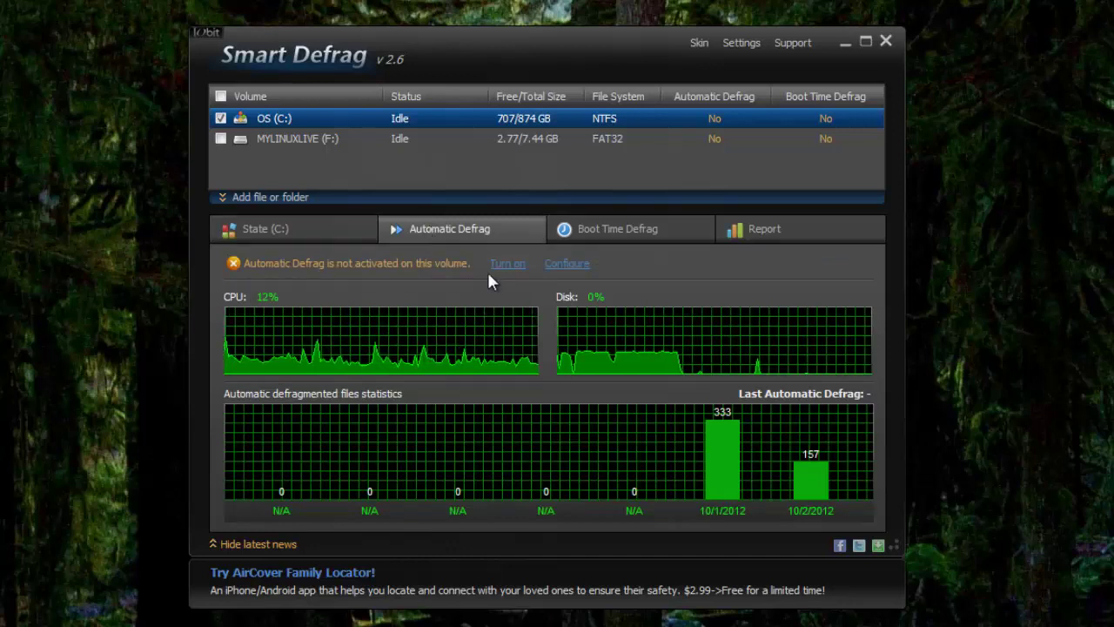
left_click(508, 264)
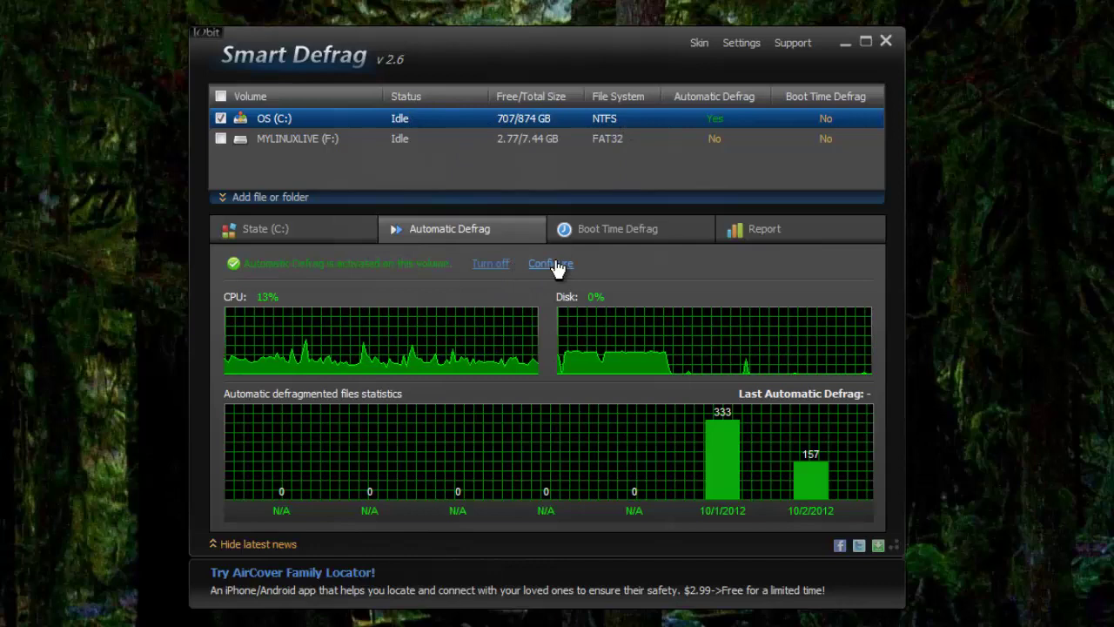
left_click(551, 264)
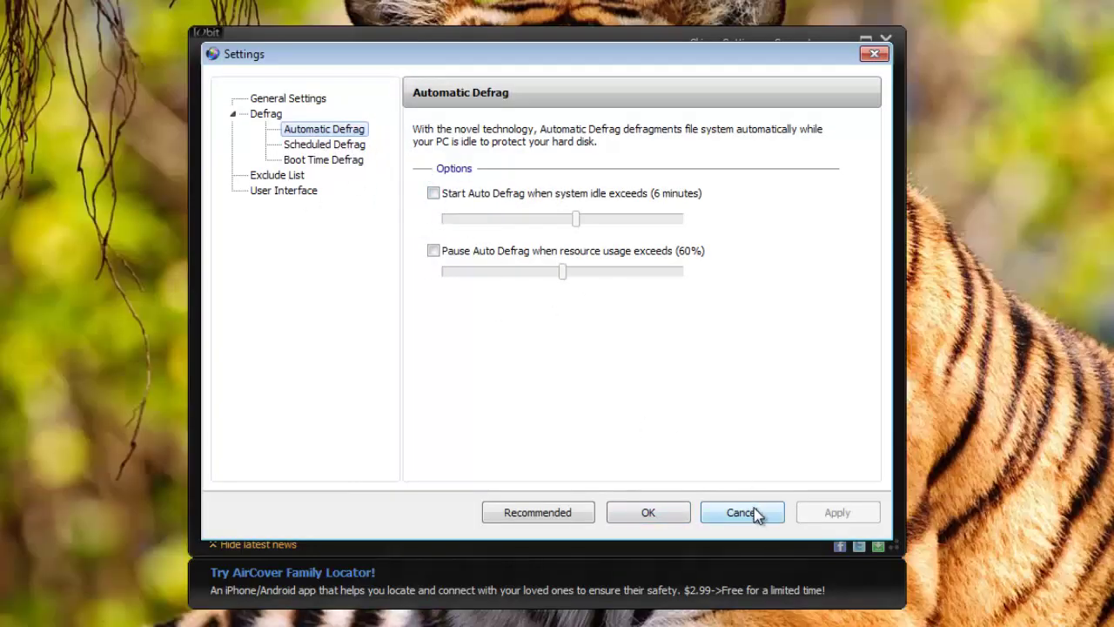
left_click(751, 512)
left_click(492, 263)
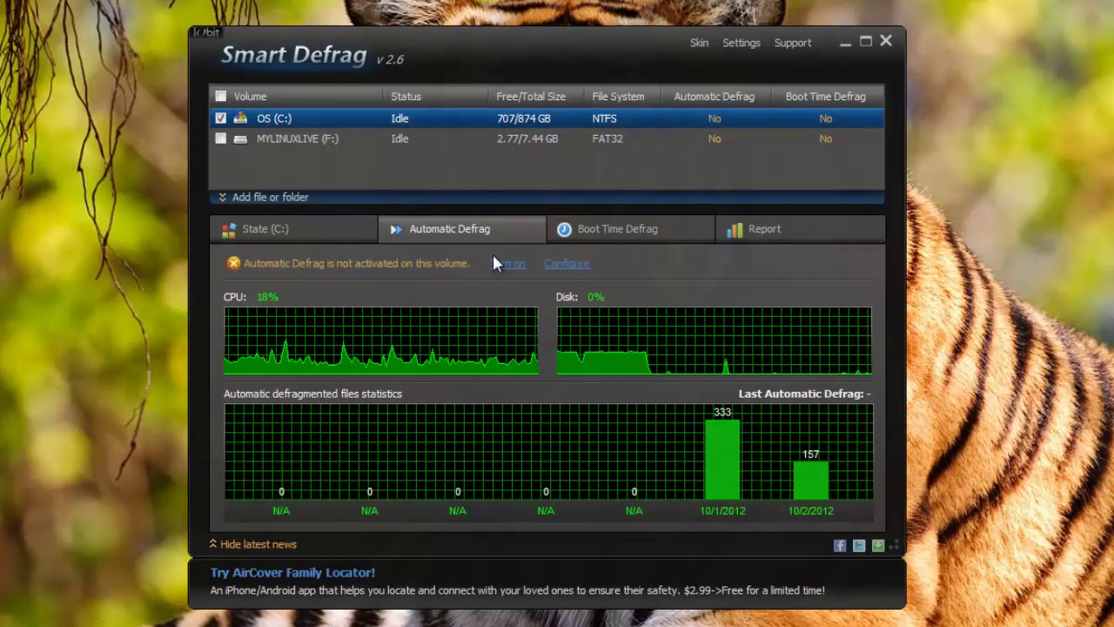
Turn on boot-time defrag for OS (C:), then return to the State (C:) drive map.
left_click(636, 223)
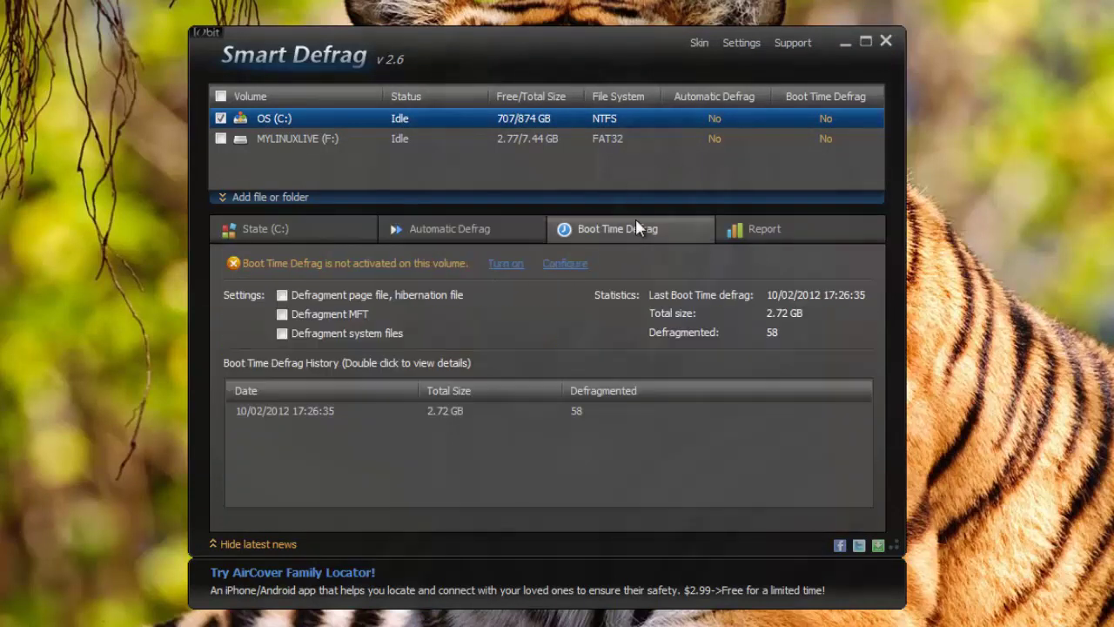
left_click(504, 264)
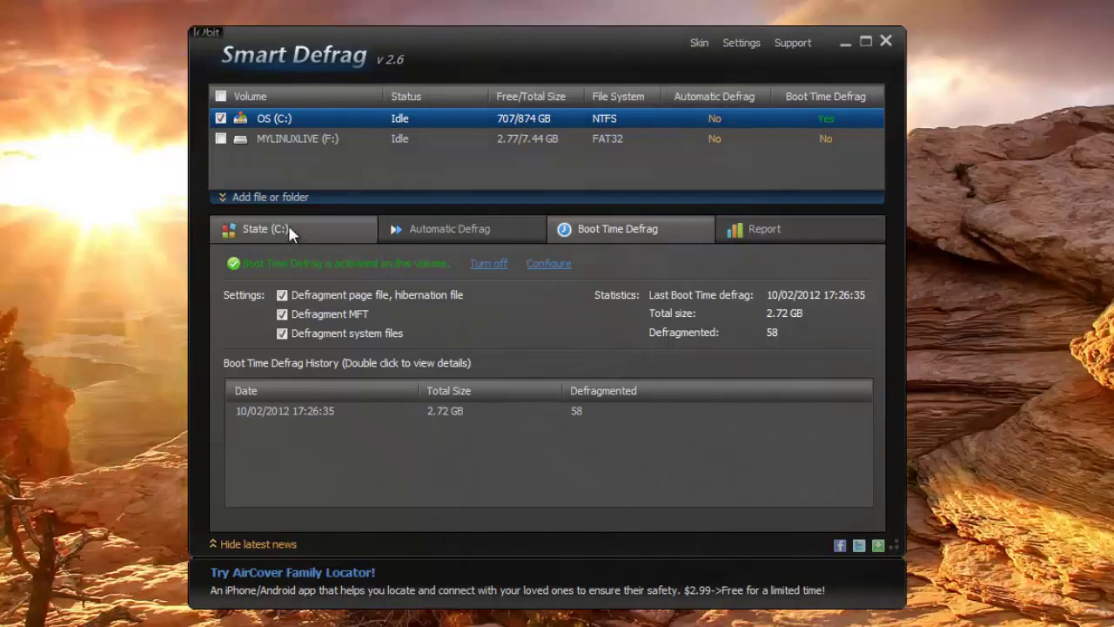
left_click(288, 227)
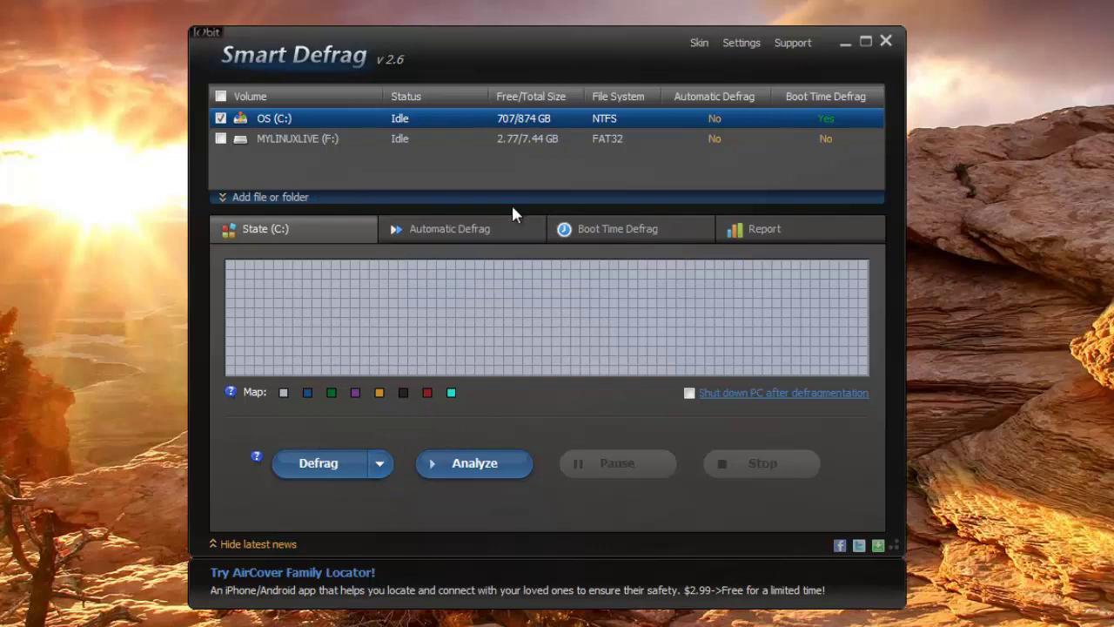
In General Settings, change the 'Defragment when fragments exceed' threshold from 1% to Always Defrag.
left_click(742, 44)
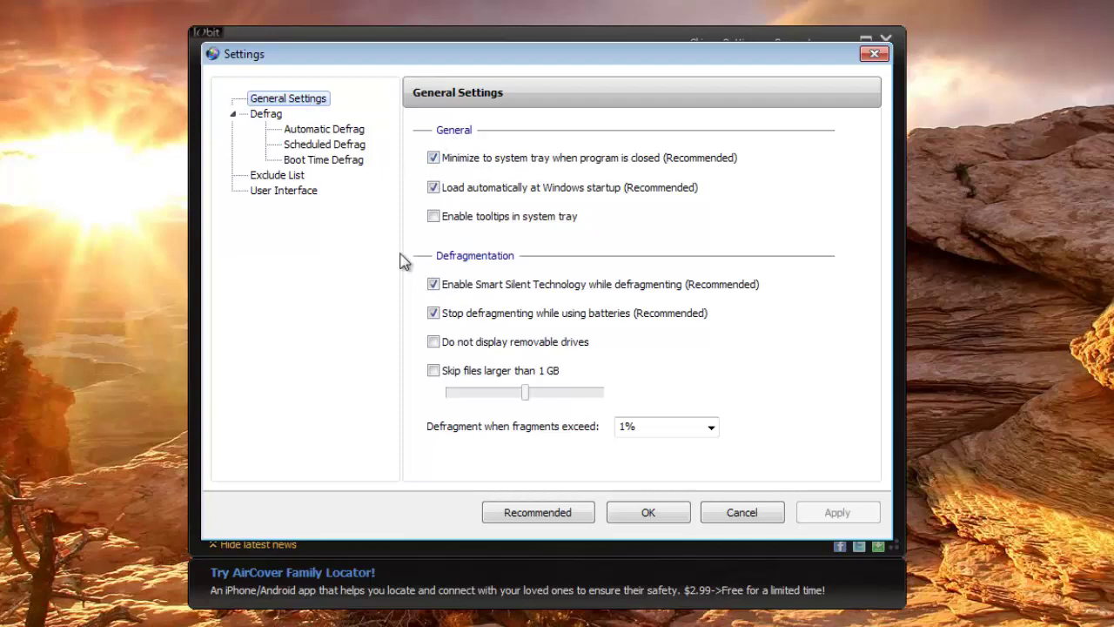
left_click(711, 427)
left_click(699, 444)
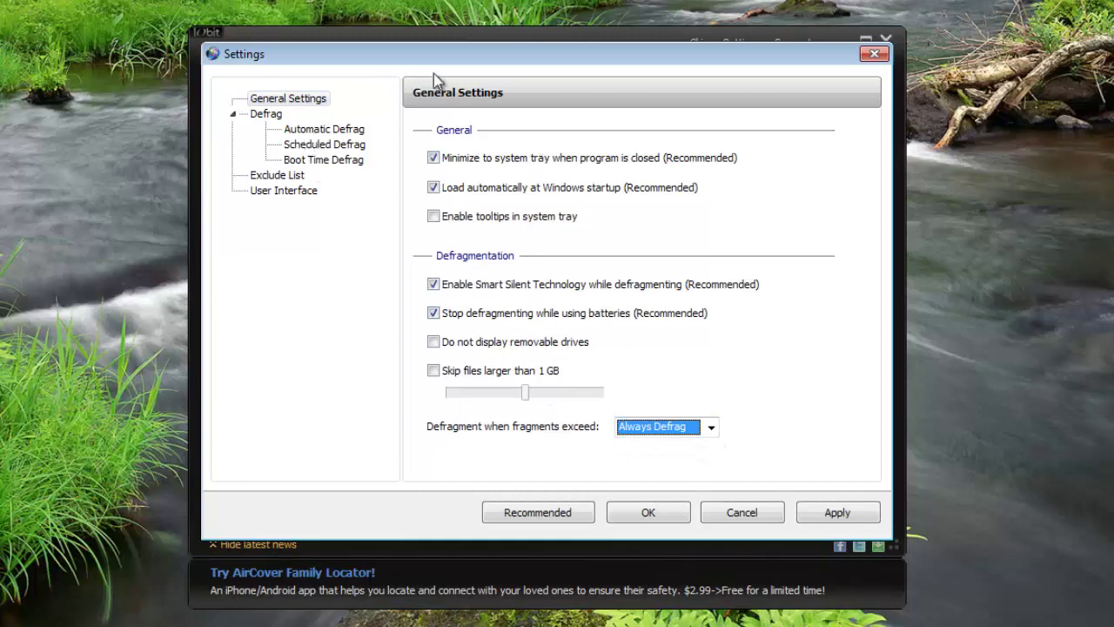
On the Automatic Defrag page, set idle start to 3 minutes but off, and pause above 60% usage.
left_click(339, 137)
left_click(433, 193)
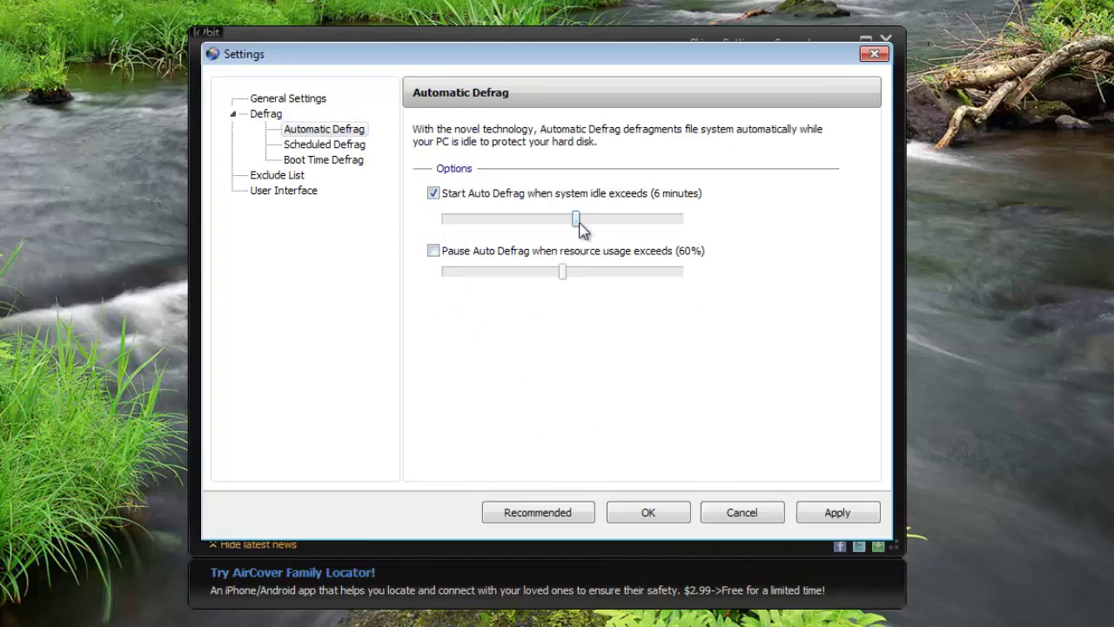
left_click_drag(578, 220, 774, 227)
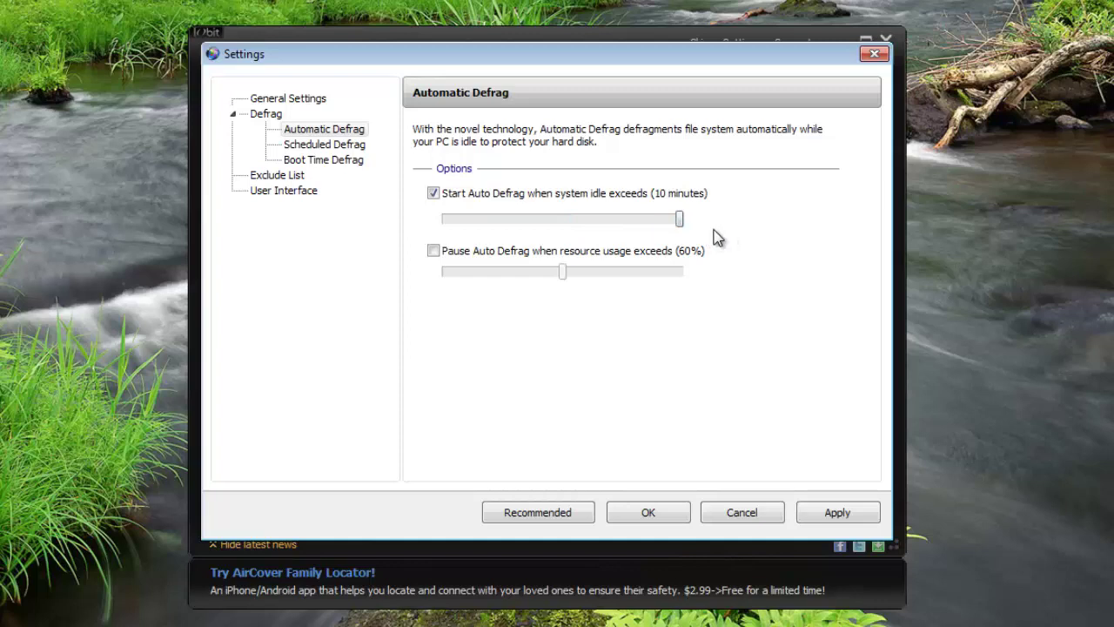
left_click_drag(679, 219, 341, 250)
left_click_drag(445, 220, 497, 220)
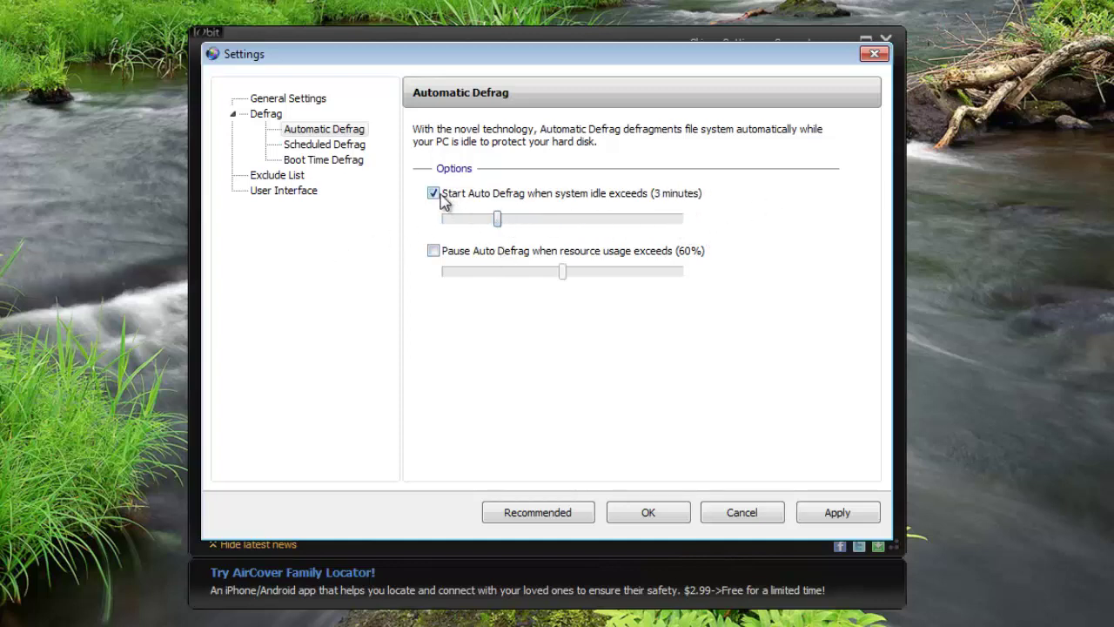
left_click(434, 193)
left_click(433, 251)
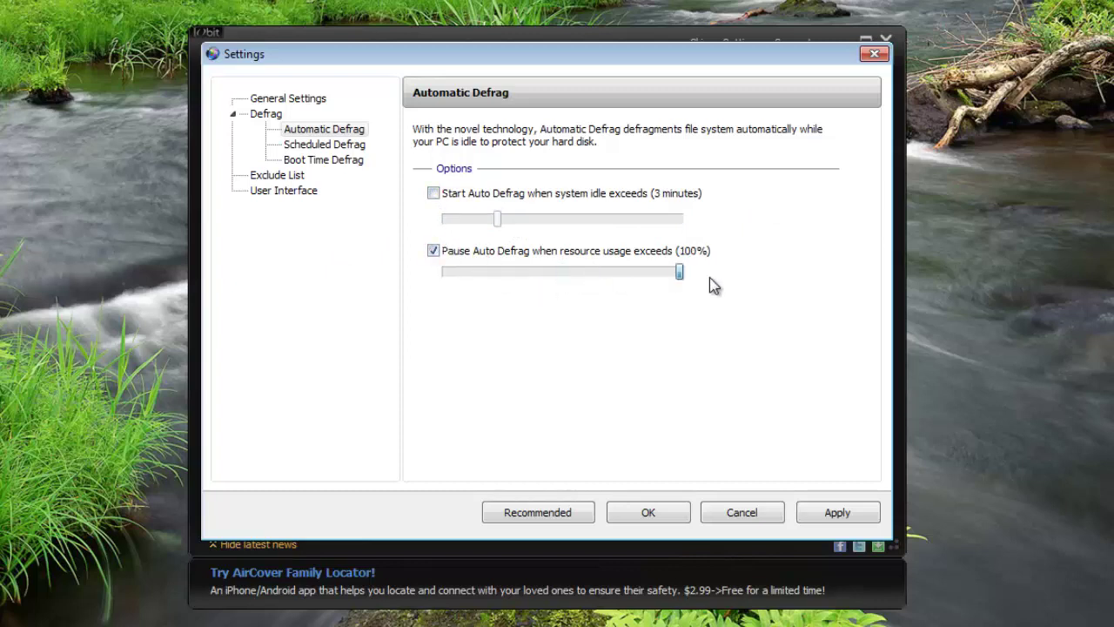
left_click_drag(710, 279, 562, 287)
Turn off auto-defrag pausing, toggle Scheduled Defrag status on and back off, and reposition the dialog.
left_click(433, 250)
left_click(326, 144)
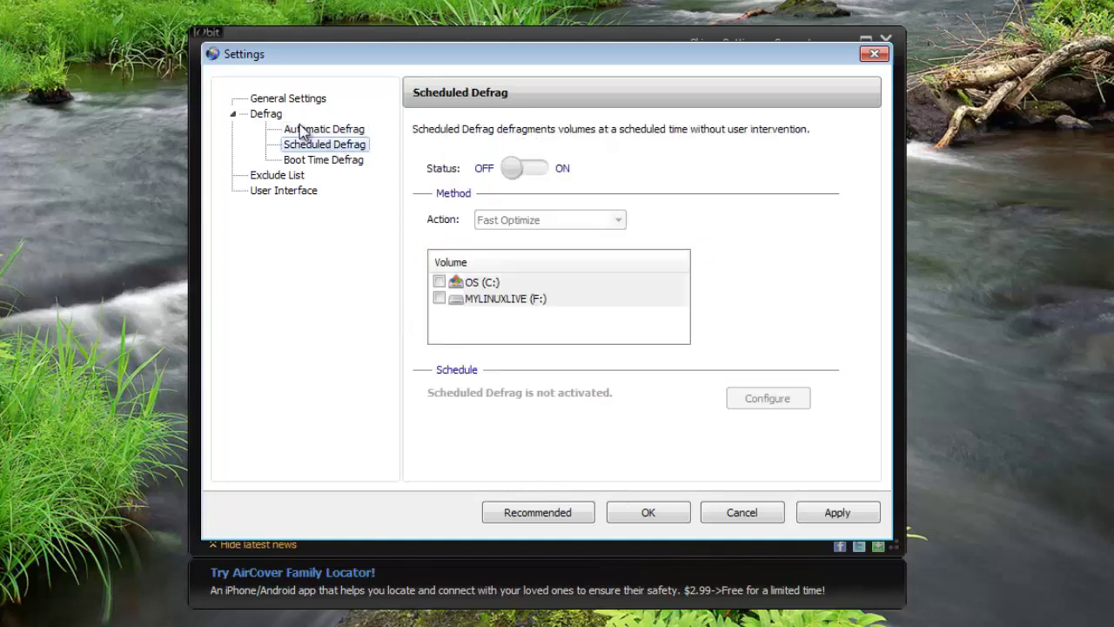
left_click(546, 168)
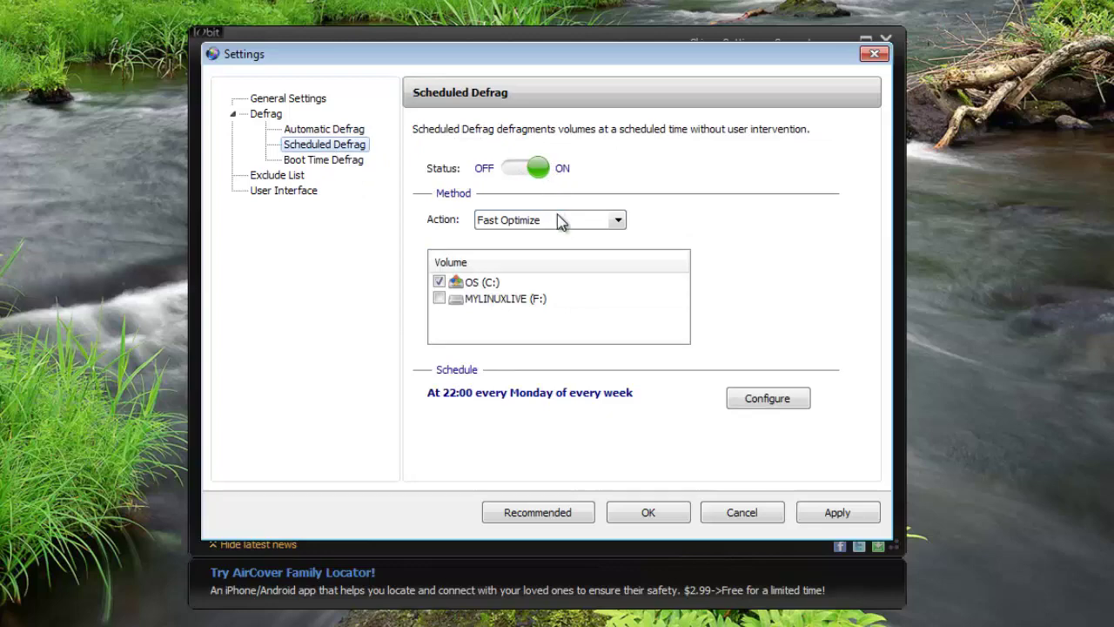
left_click(509, 171)
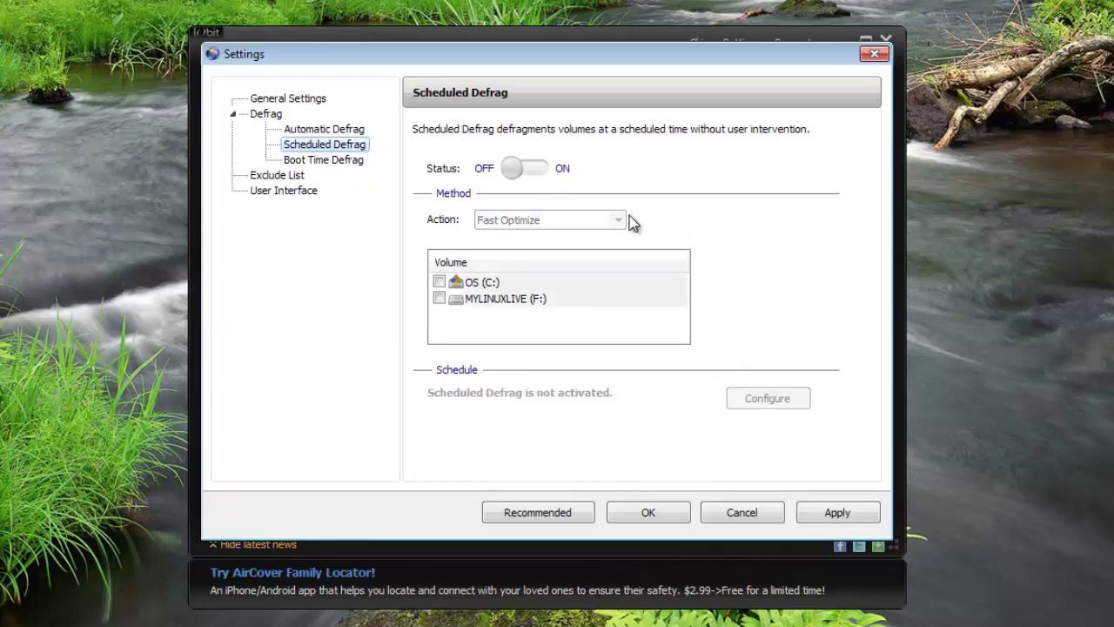
left_click_drag(643, 66, 1113, 410)
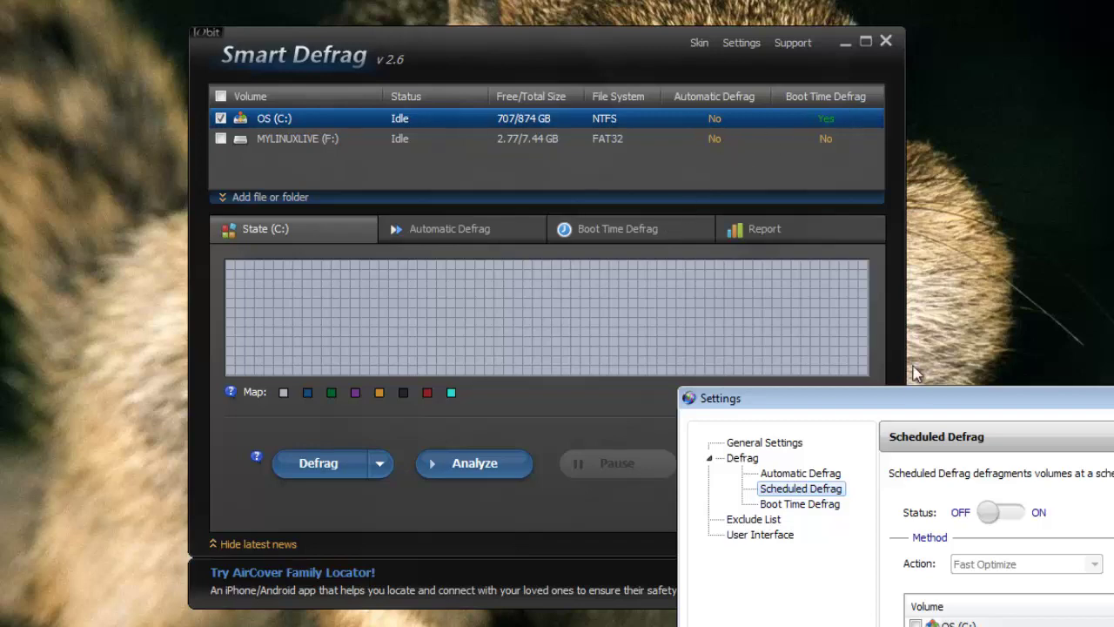
left_click_drag(909, 400, 456, 84)
Try the Boot Time Defrag day interval, Every boot and Only next boot options, then close Settings.
left_click(357, 178)
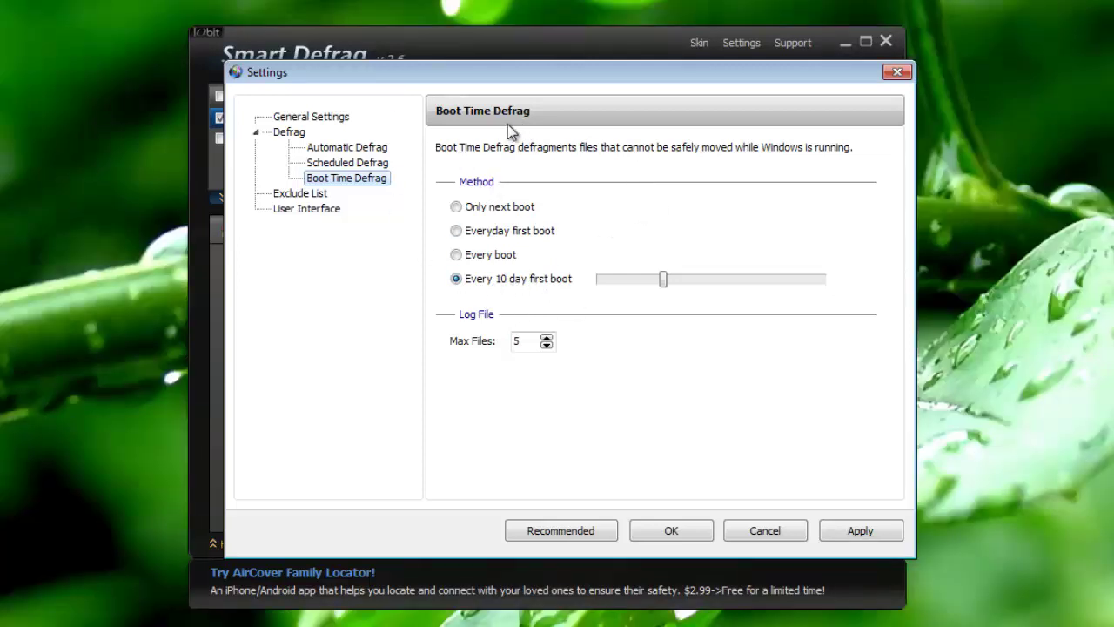
mouse_move(665, 280)
left_mouse_down()
mouse_move(599, 281)
mouse_move(911, 290)
mouse_move(659, 266)
left_mouse_up()
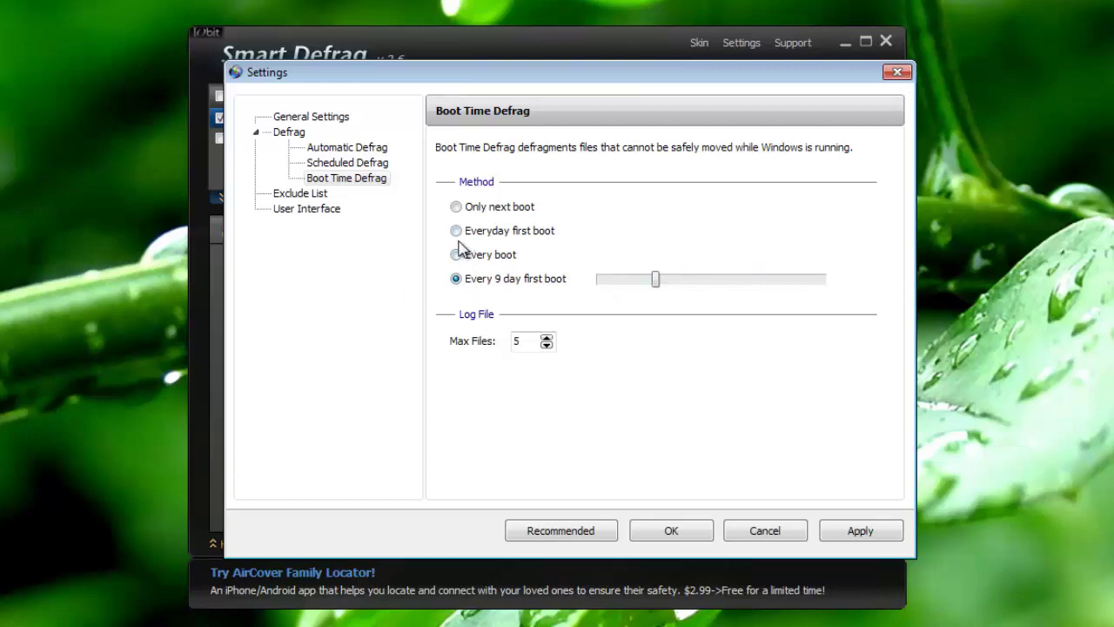
left_click(488, 261)
left_click(489, 213)
left_click(343, 181)
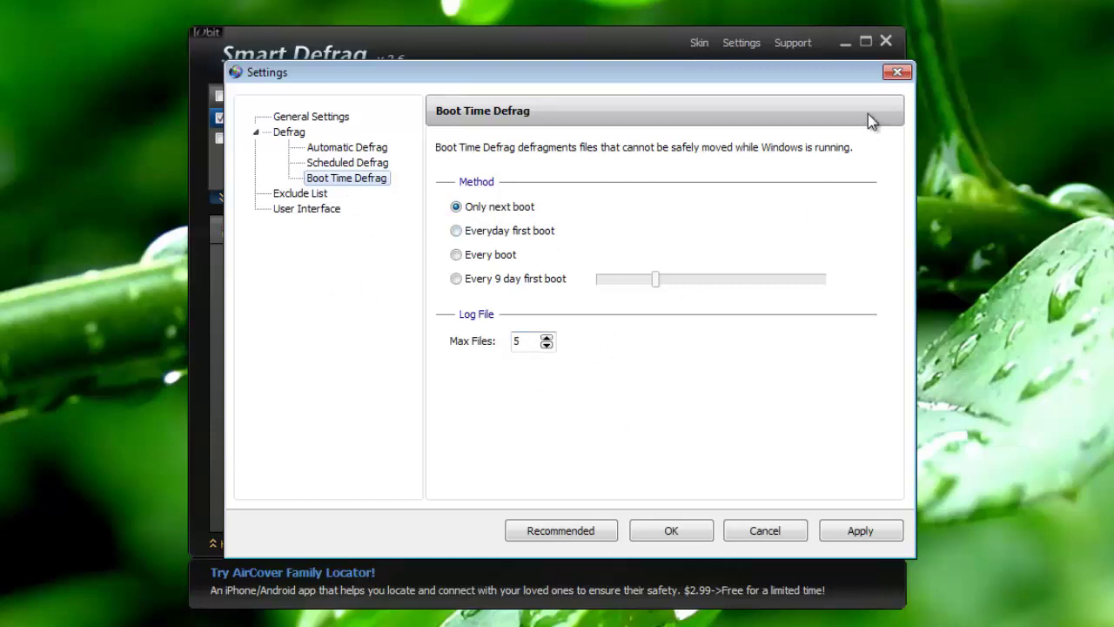
left_click(896, 71)
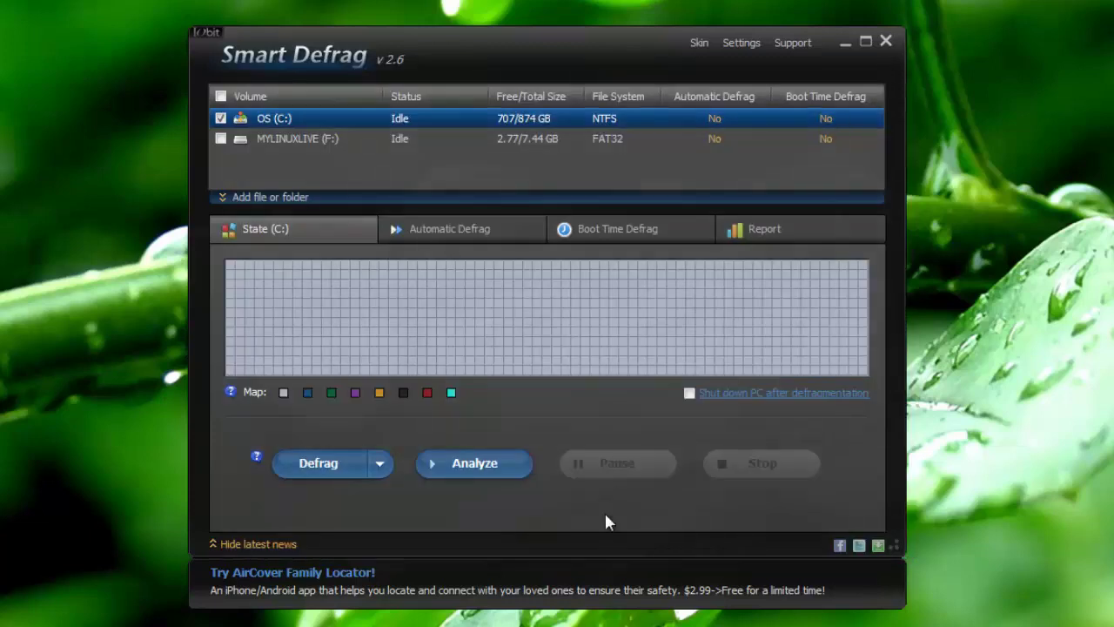
left_click(739, 45)
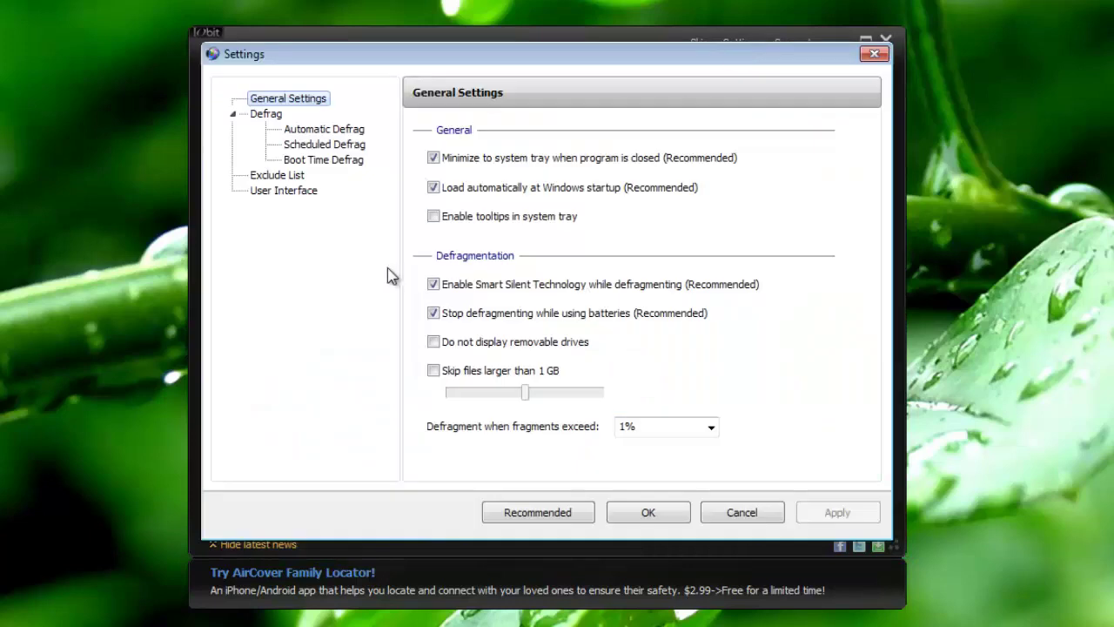
left_click(289, 176)
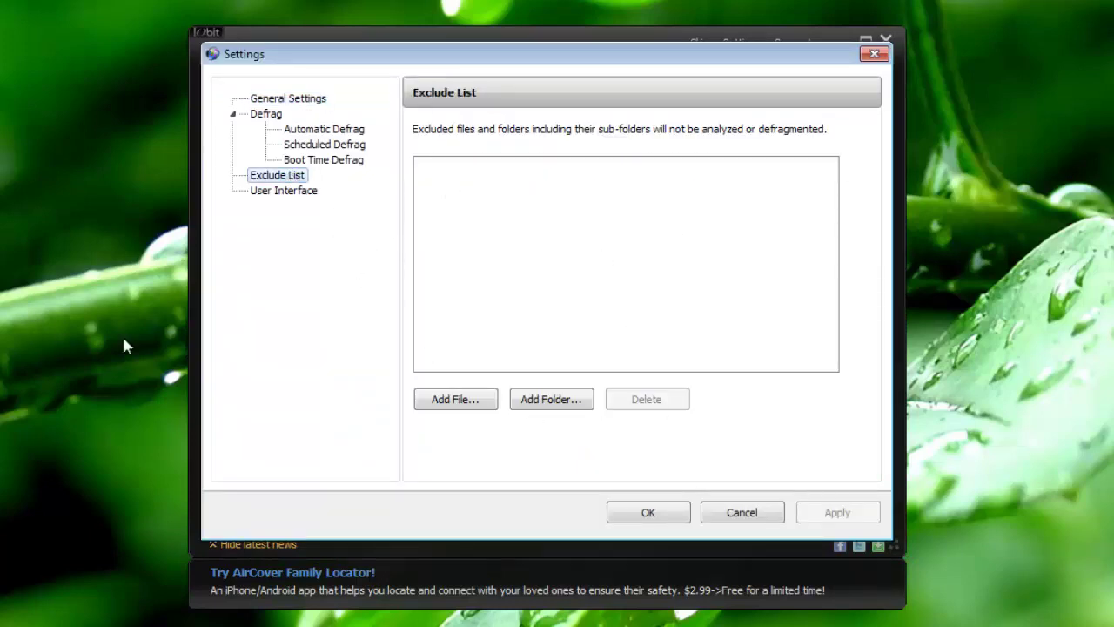
left_click(270, 192)
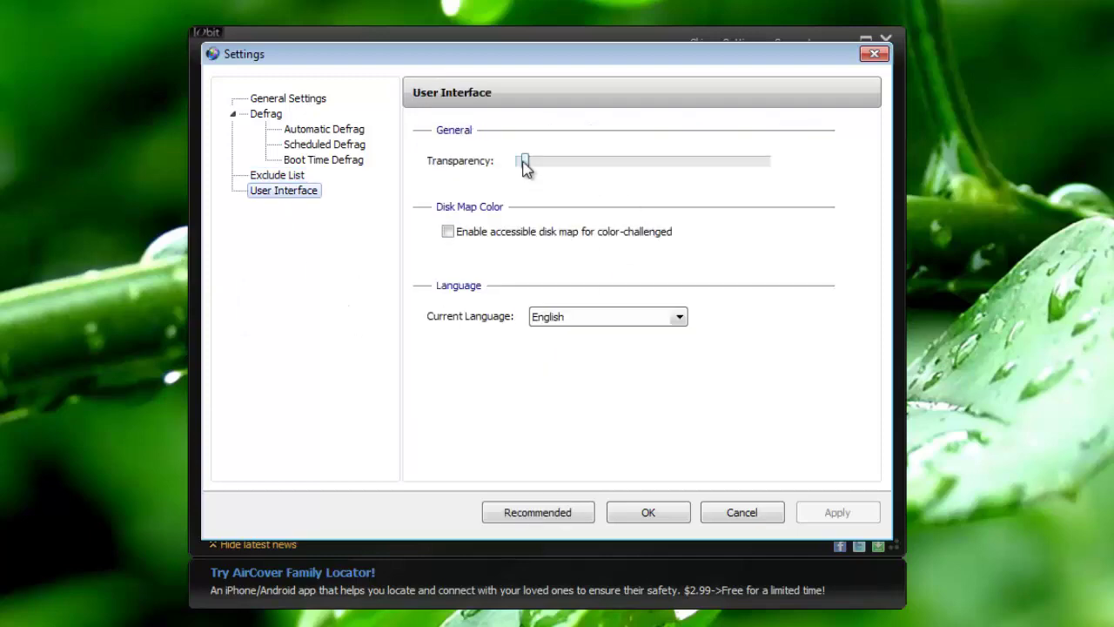
mouse_move(525, 162)
left_mouse_down()
mouse_move(763, 165)
mouse_move(520, 161)
left_mouse_up()
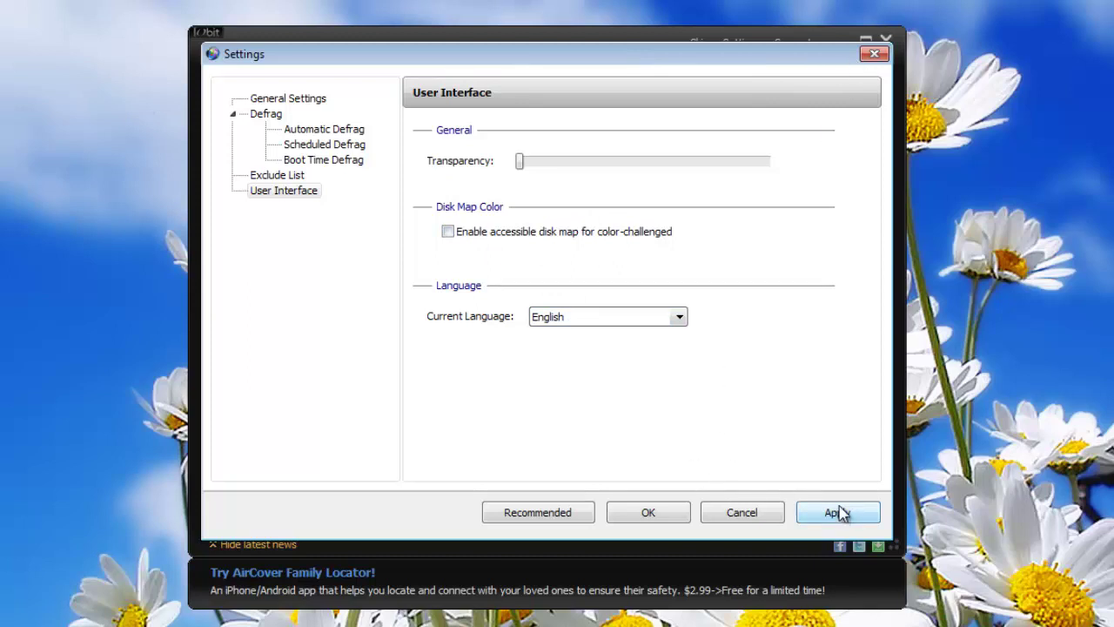
left_click(666, 515)
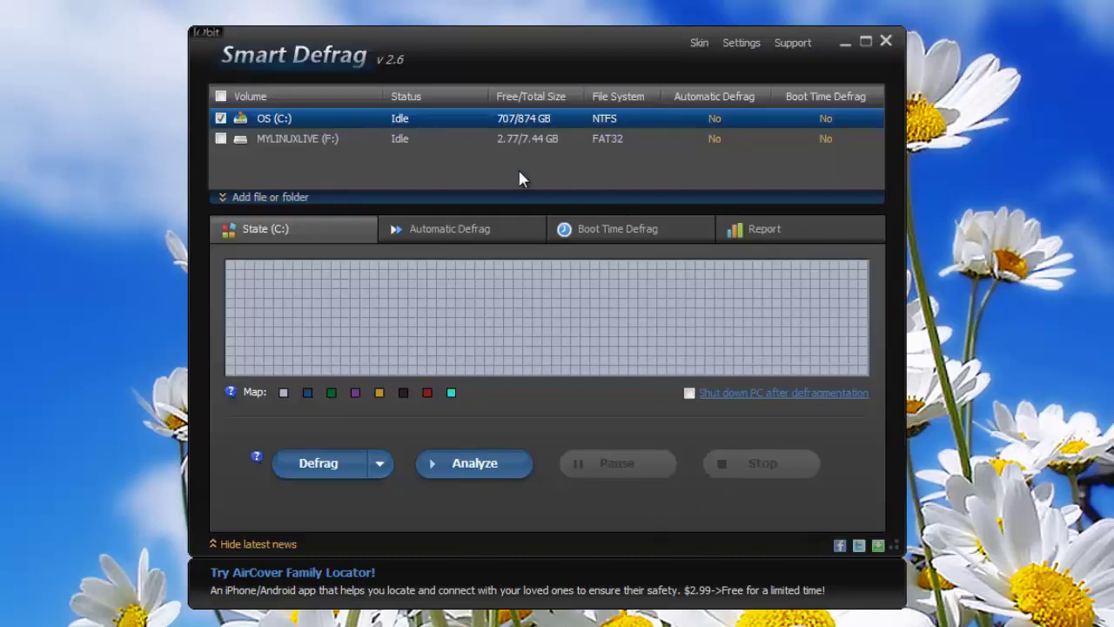